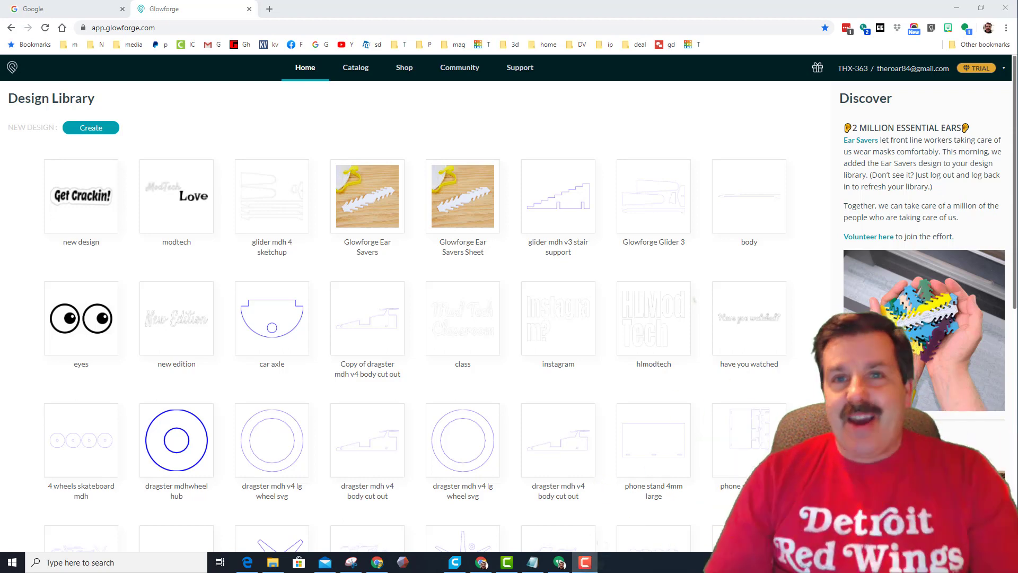
Start a new blank design and add the text 'Anna'
mouse_move(196, 201)
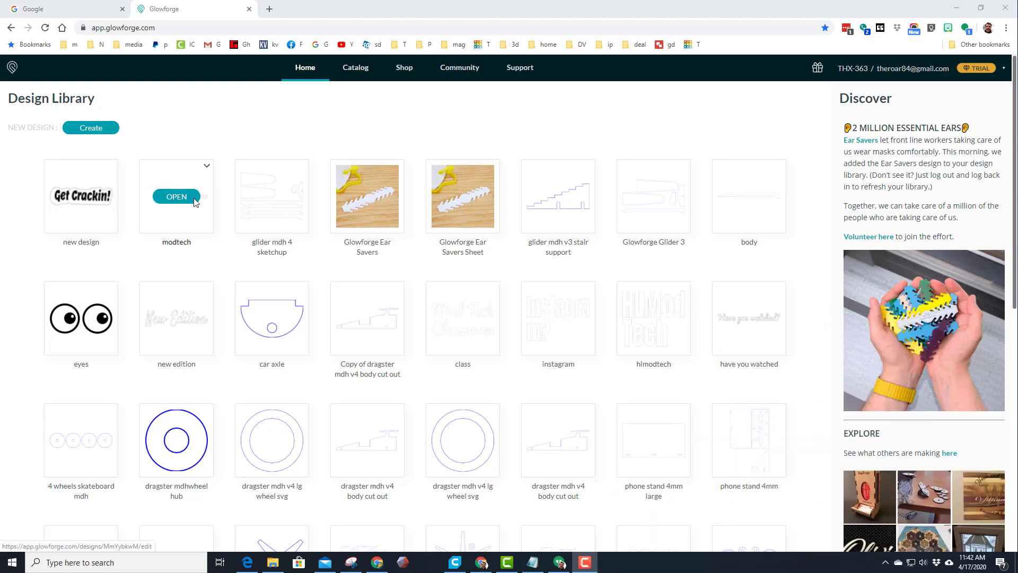
left_click(89, 129)
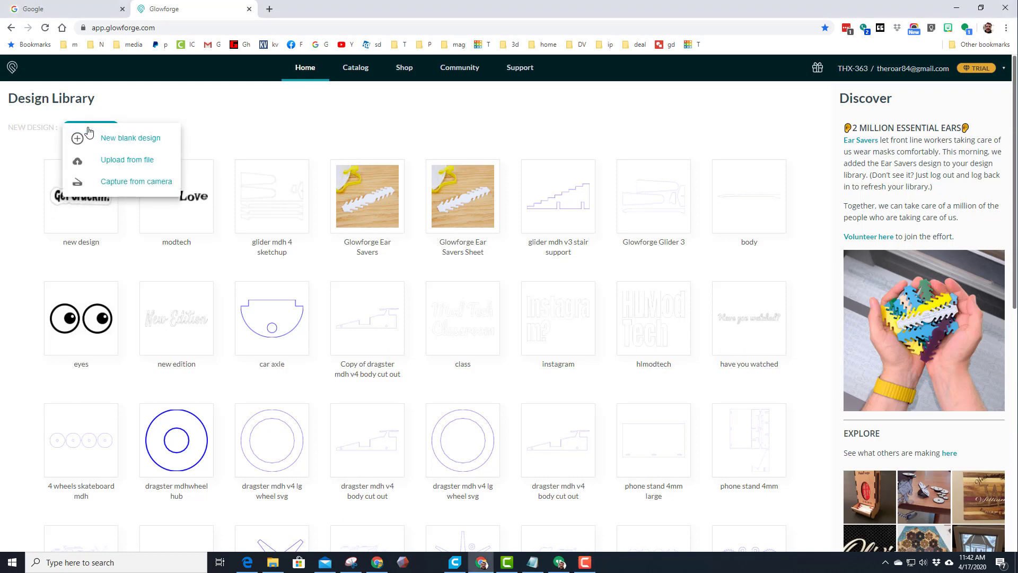
left_click(118, 140)
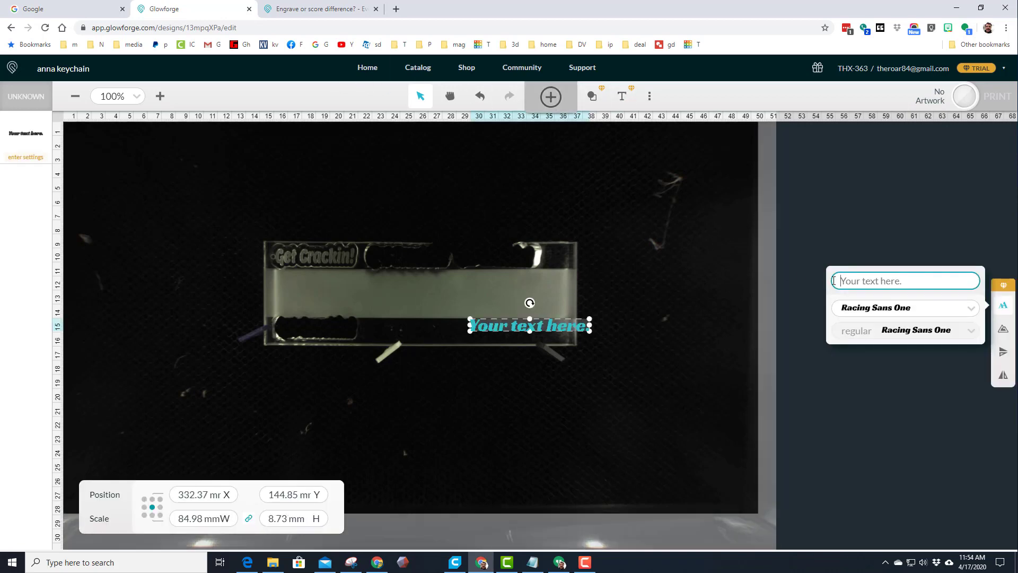
type("Anna")
Keep Racing Sans One, enlarge the text to about 44 × 12 mm, and move it left on the material
left_click(892, 311)
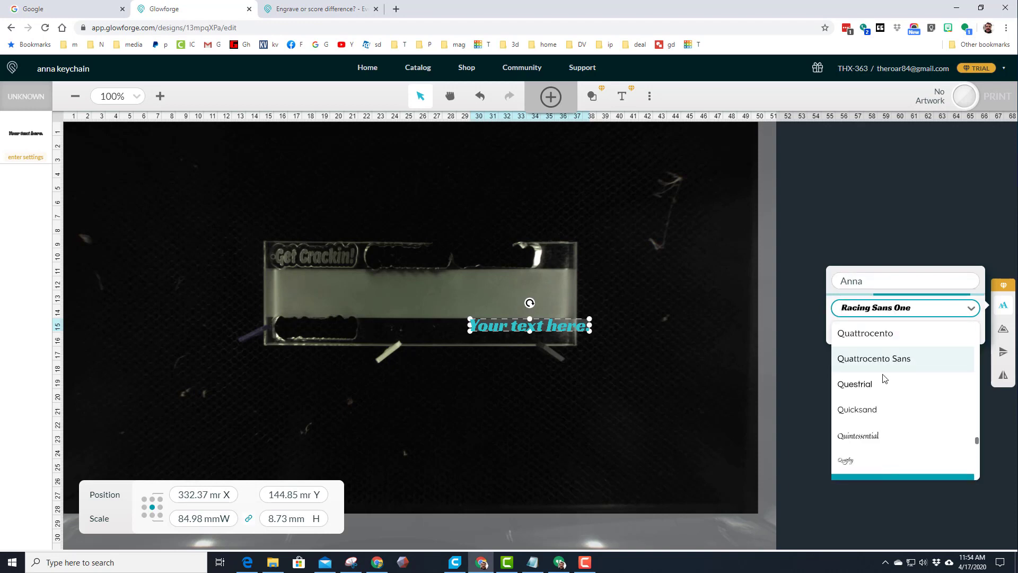
scroll(885, 386, "down", 3)
scroll(885, 386, "up", 10)
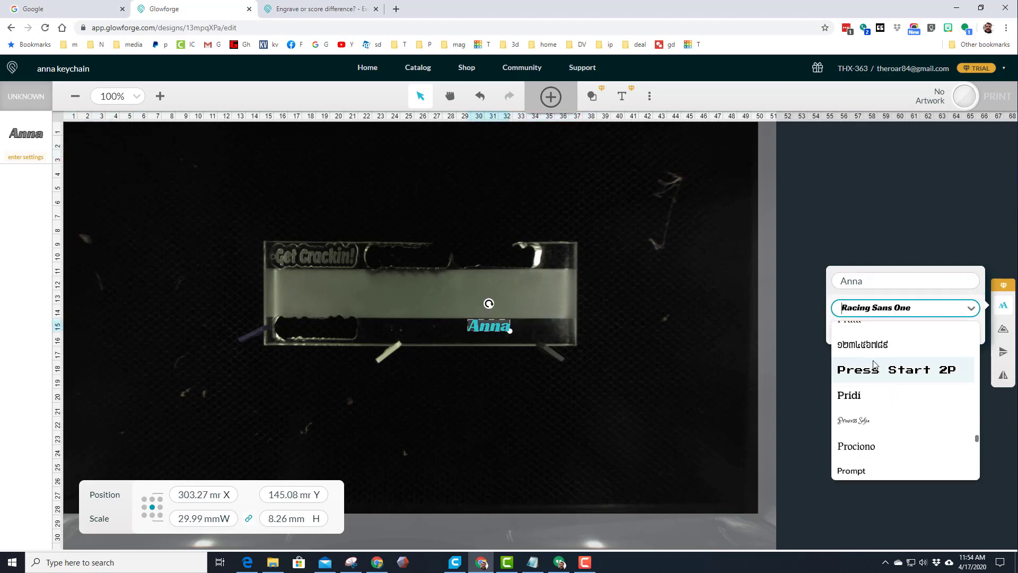
scroll(876, 368, "up", 2)
scroll(877, 368, "down", 8)
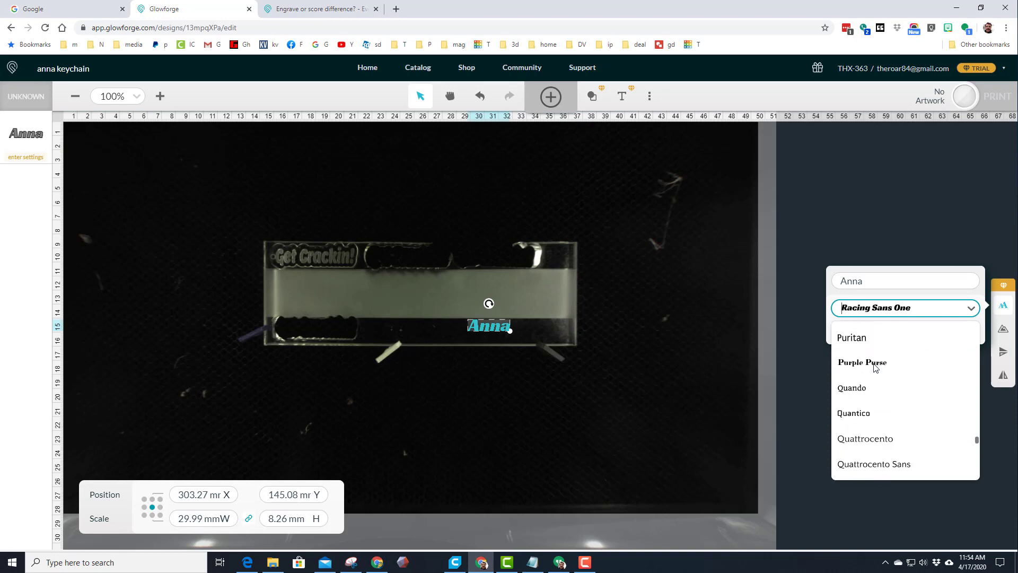
scroll(876, 368, "down", 3)
left_click(872, 350)
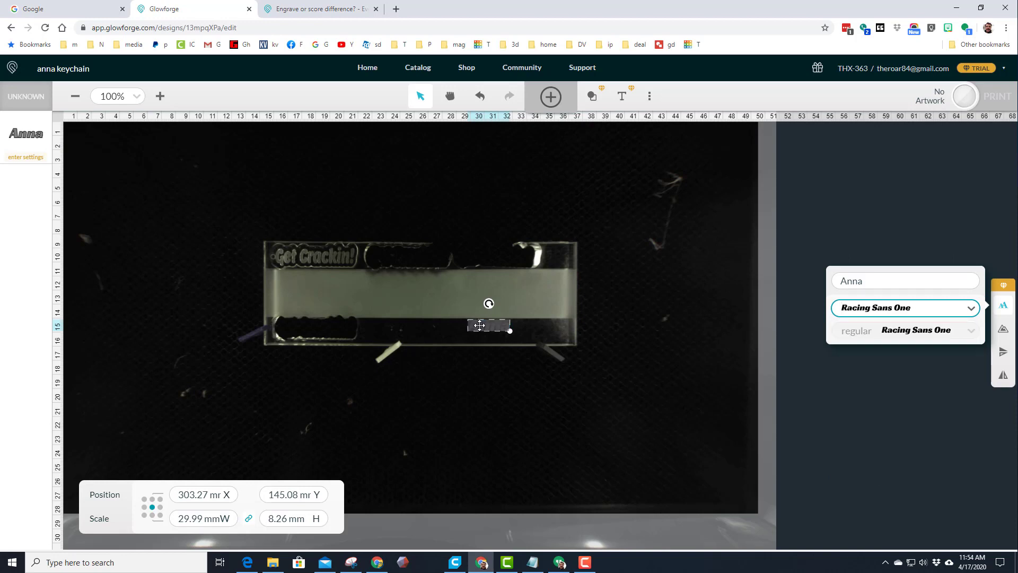
left_click_drag(510, 332, 524, 334)
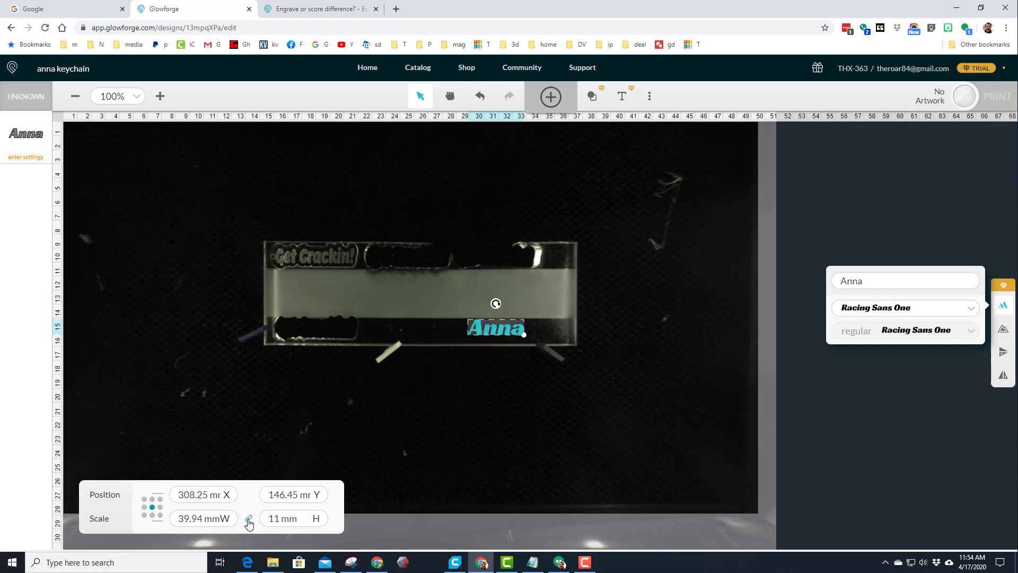
left_click_drag(490, 327, 450, 335)
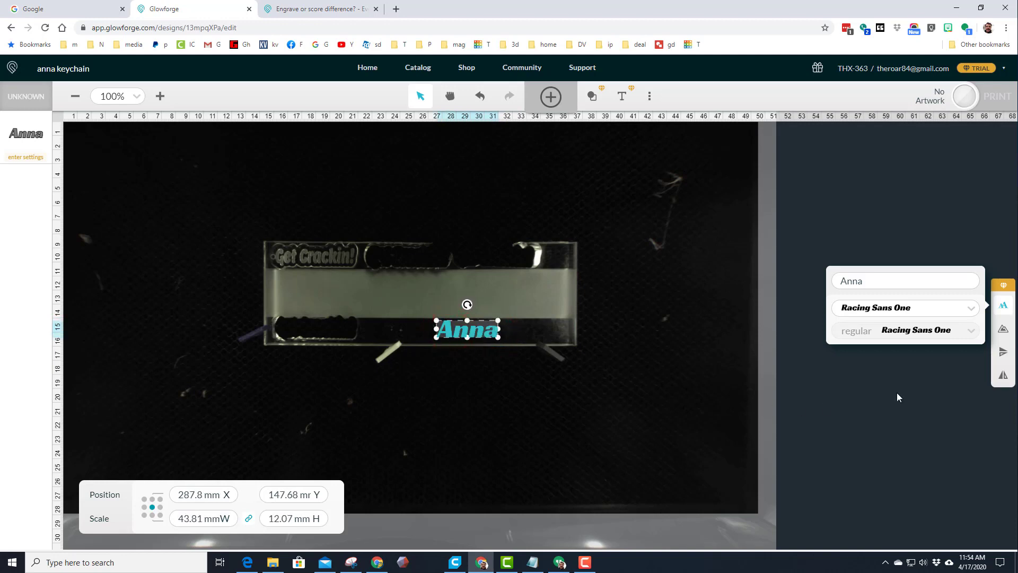
Create a new outline around the Anna text with a 7 mm offset
left_click(1004, 330)
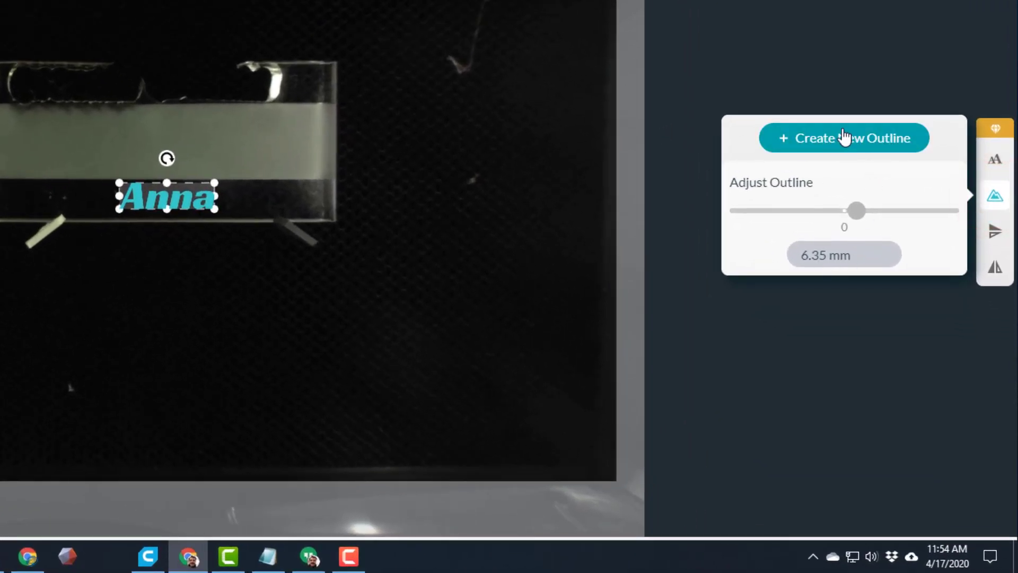
left_click(838, 138)
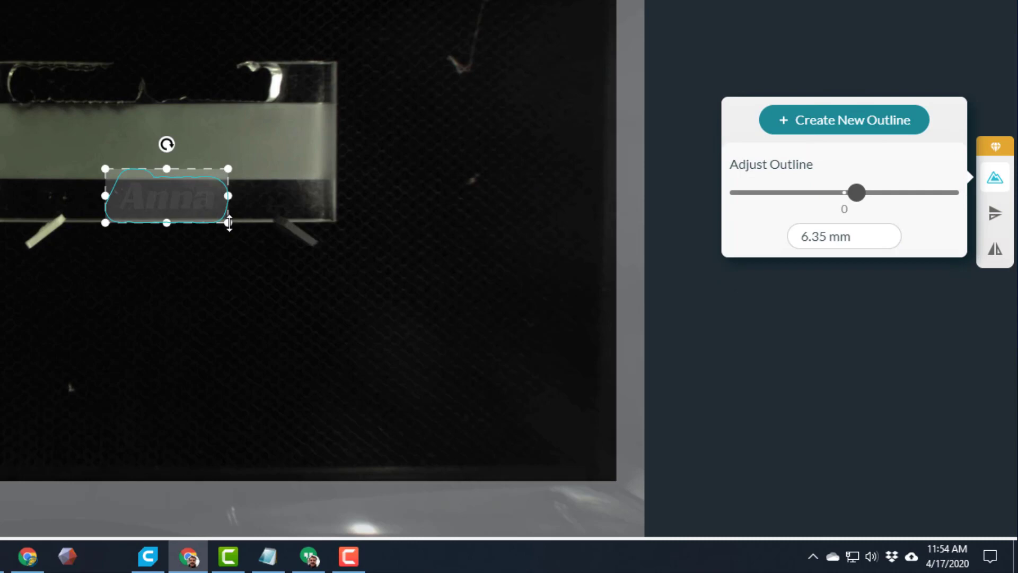
left_click(823, 237)
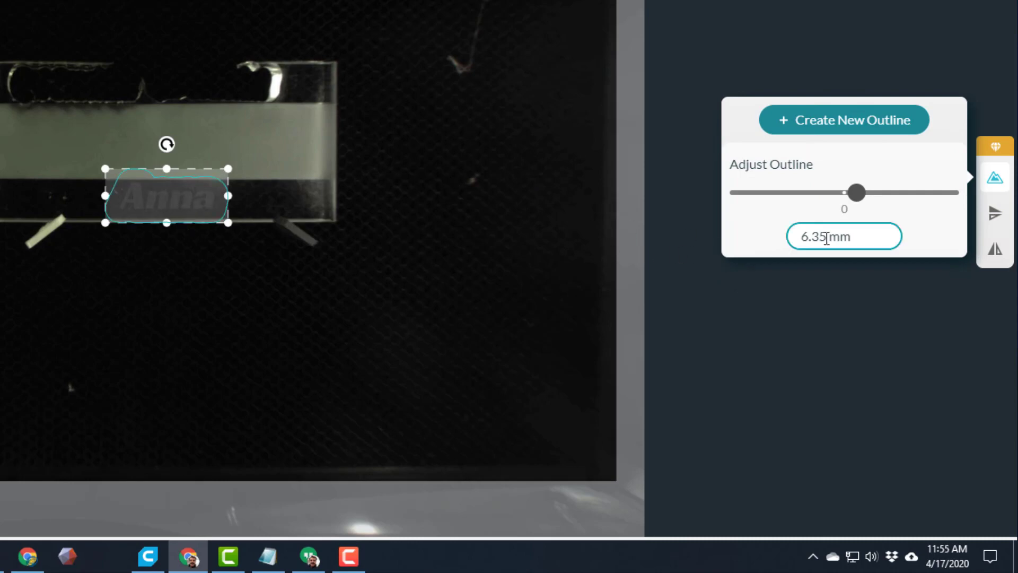
double_click(822, 237)
type("7")
key("Return")
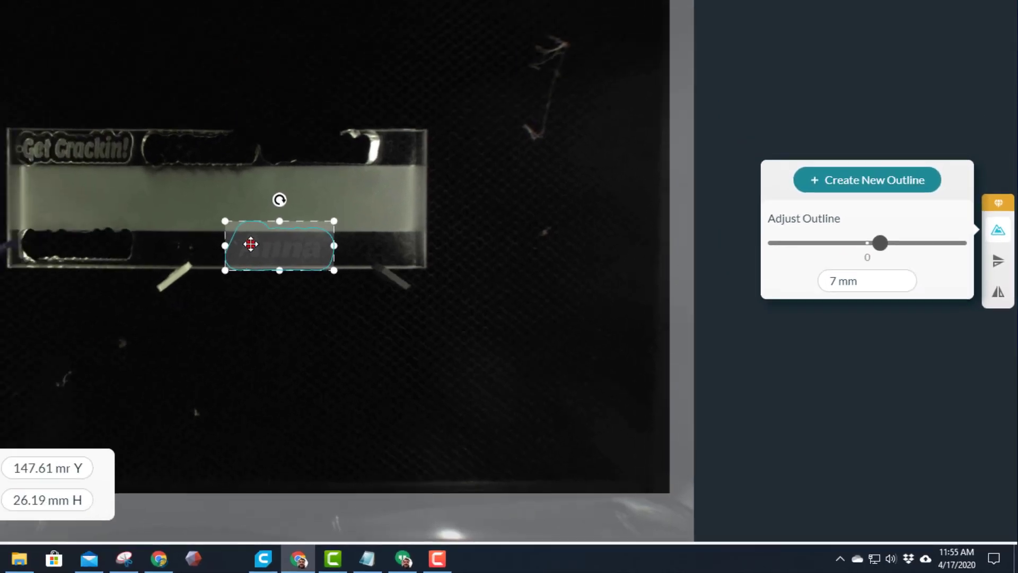
Select the new outline, check its cut settings, and zoom in to 150% on the keychain
left_click(134, 194)
left_click(452, 314)
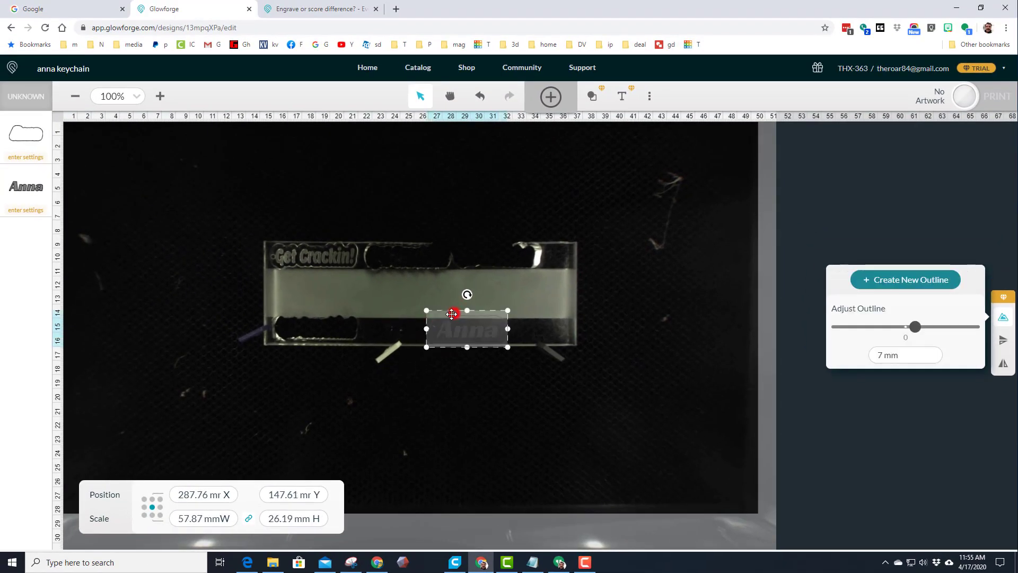
left_click(13, 136)
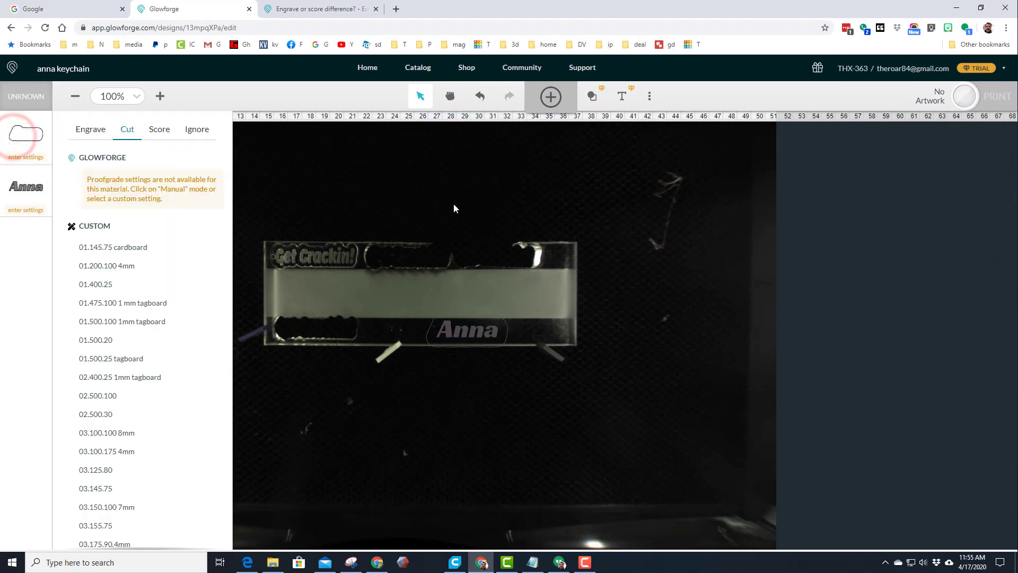
left_click(160, 96)
left_click(384, 342)
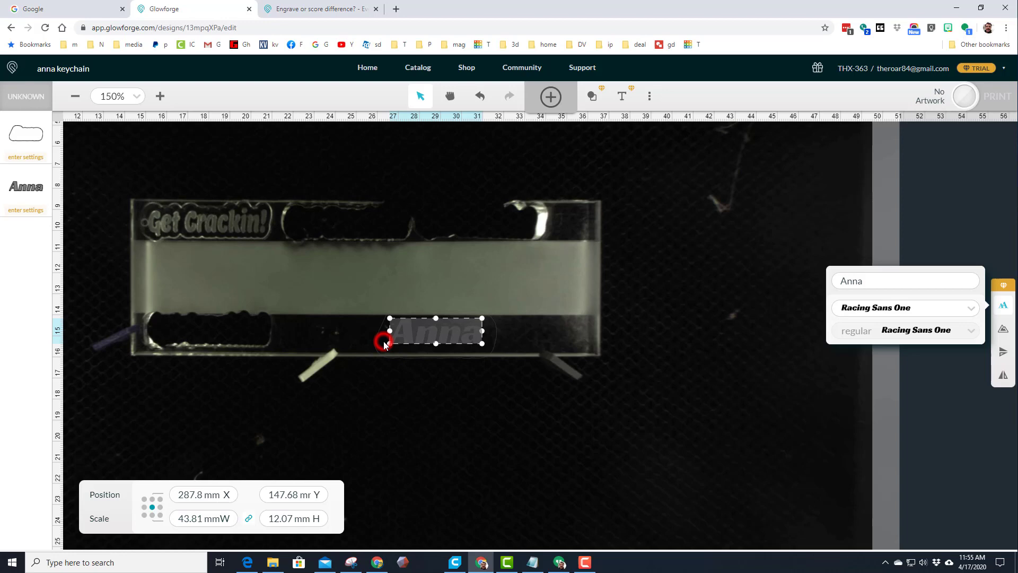
left_click(379, 348)
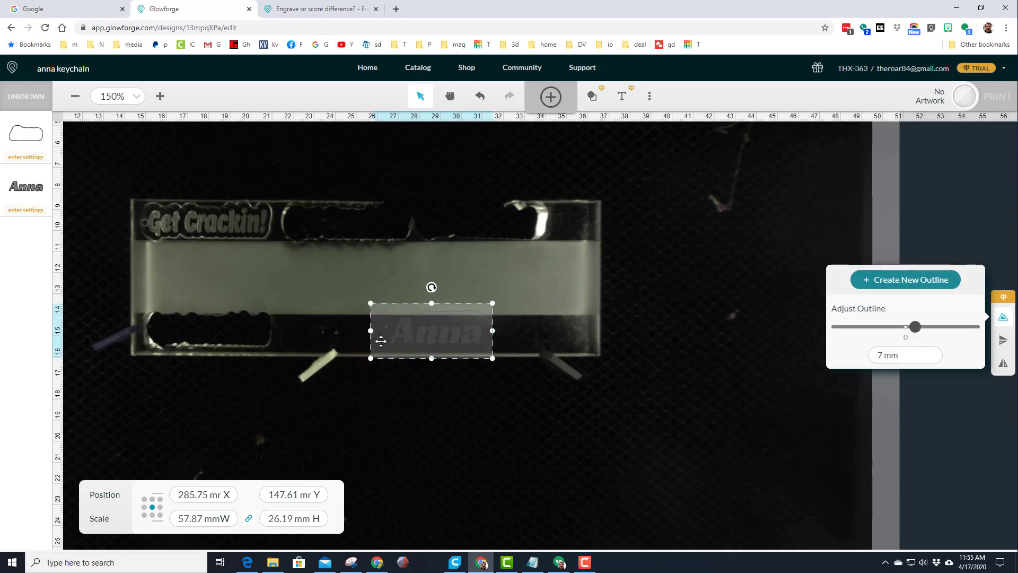
Add a circle from the shapes menu and set its width to 5 mm
left_click(592, 96)
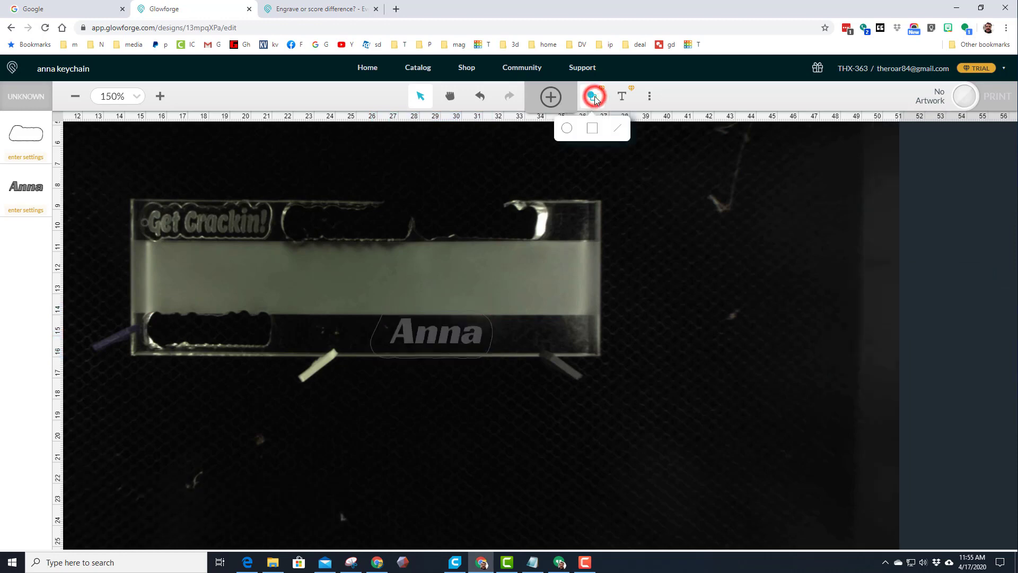
left_click(566, 129)
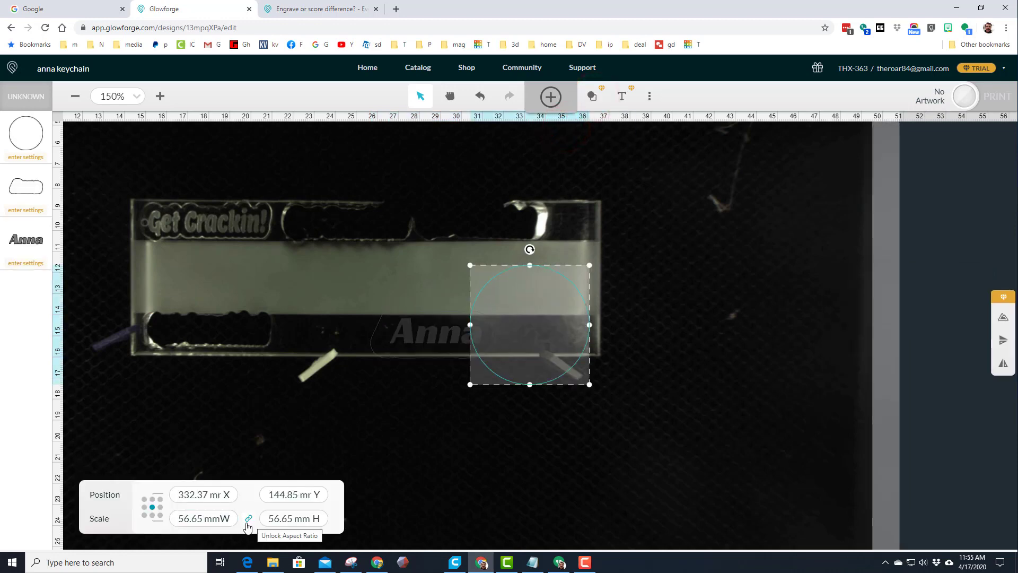
left_click(202, 521)
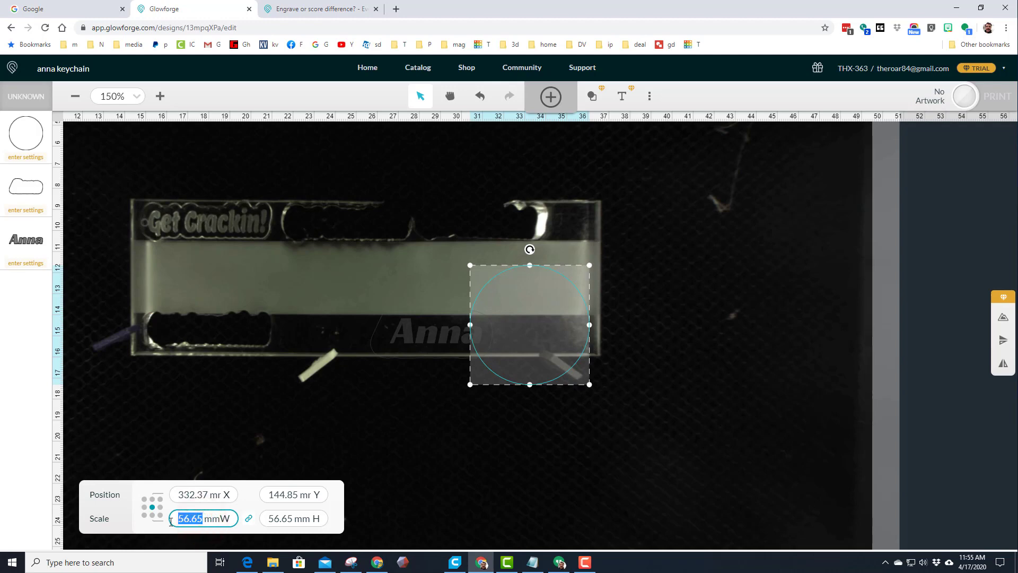
type("5")
key("Return")
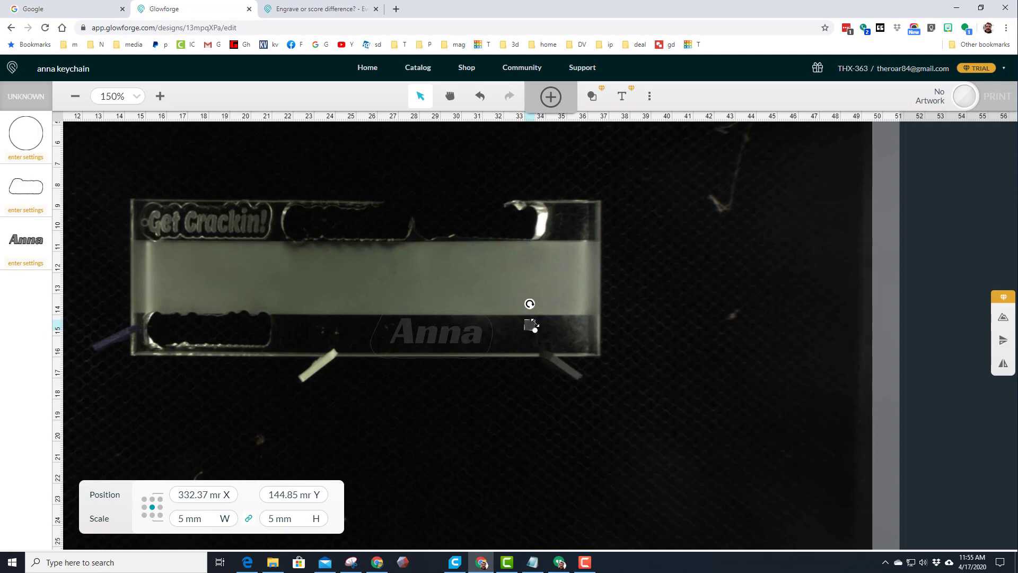
Move the 5 mm circle to the left end of the Anna outline
left_click(555, 330)
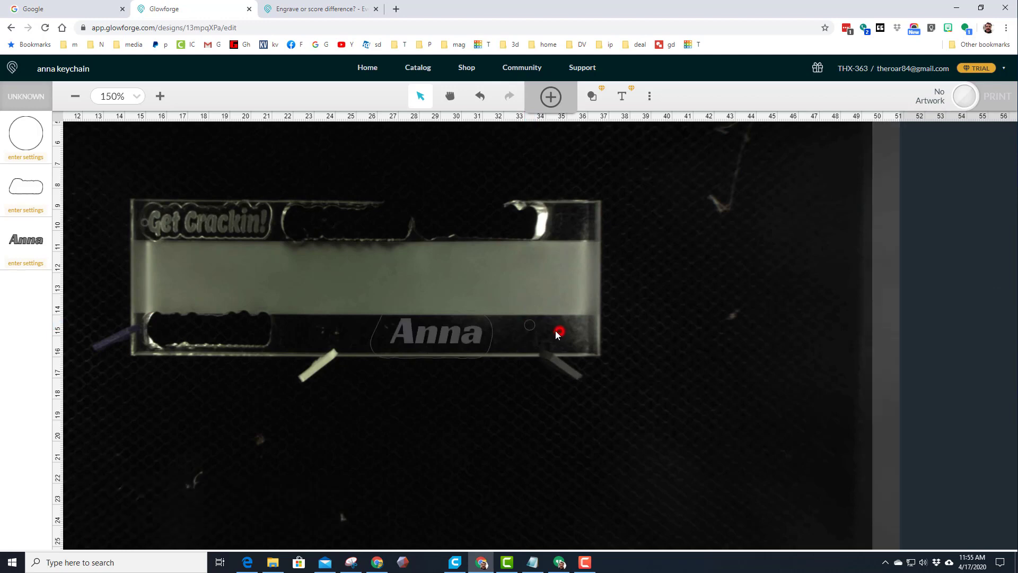
left_click_drag(531, 324, 385, 347)
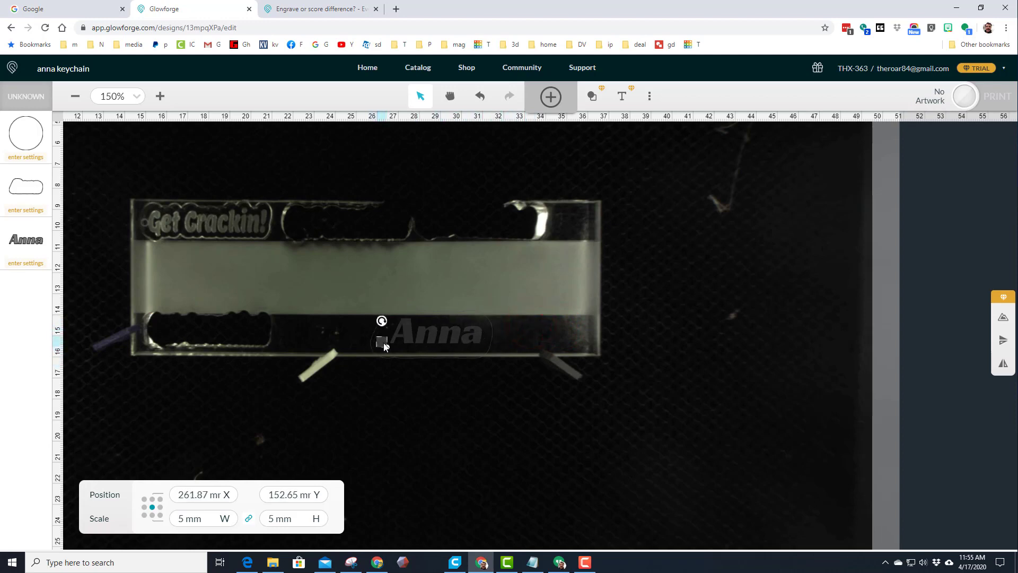
left_click(367, 395)
left_click(414, 326)
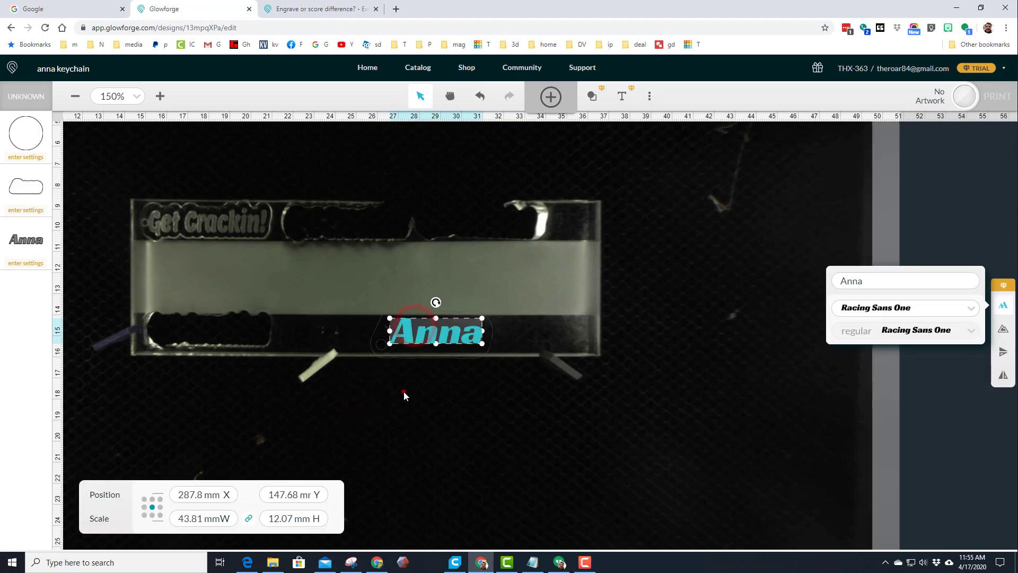
left_click(403, 391)
left_click(383, 316)
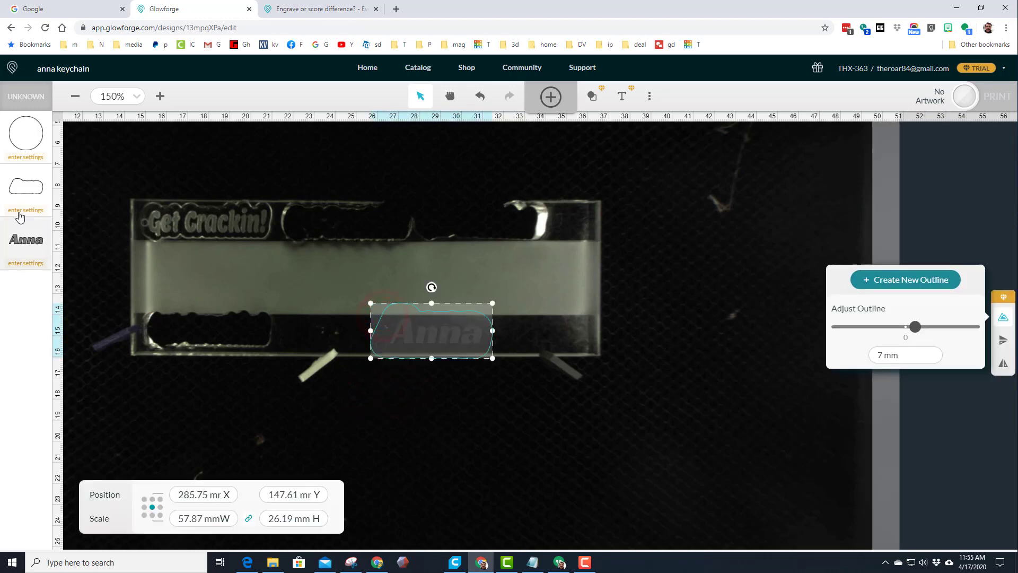
Assign the 03.150.100 7mm cut setting to both the circle and the outline
left_click(26, 157)
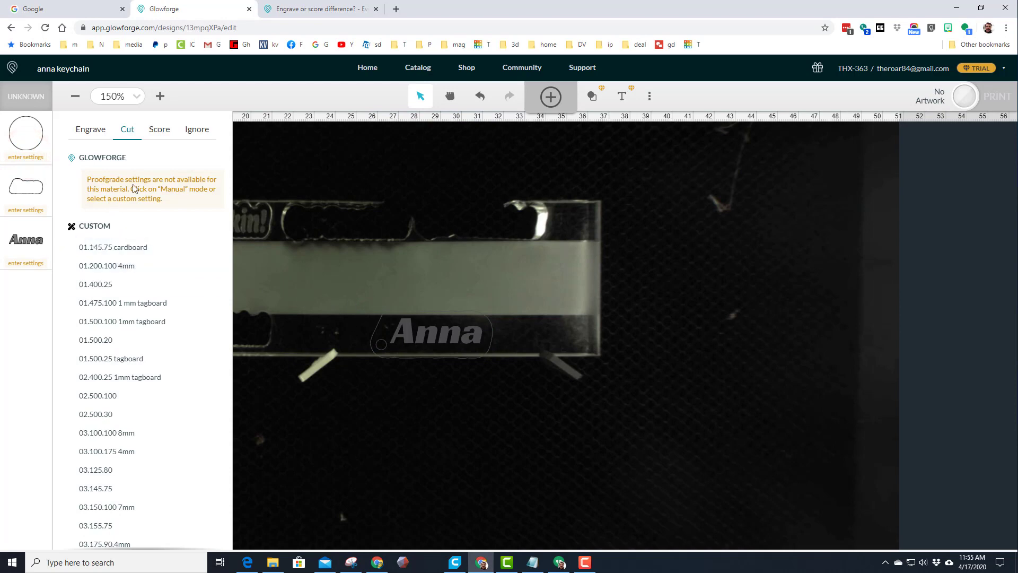
left_click(99, 508)
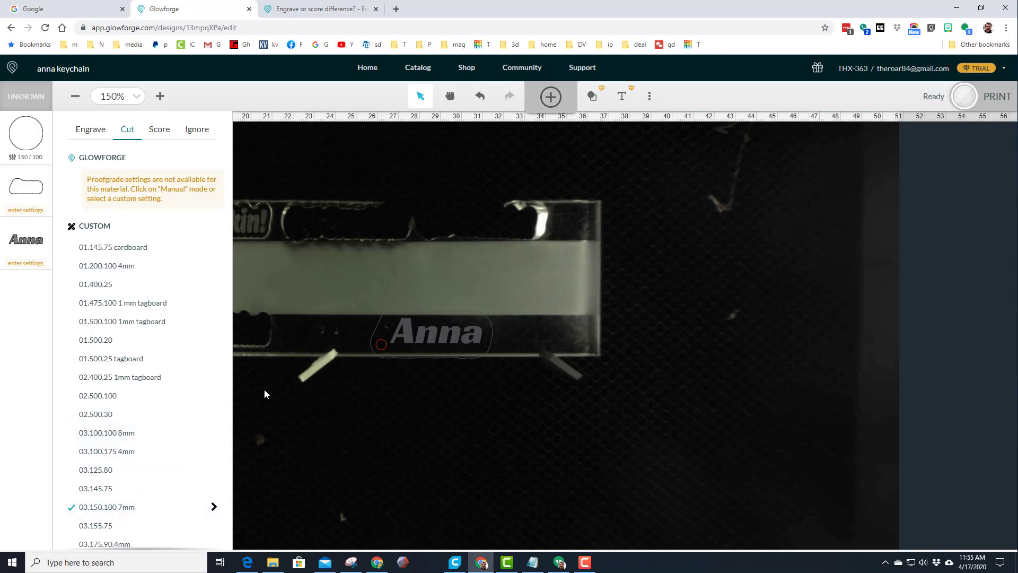
left_click(406, 304)
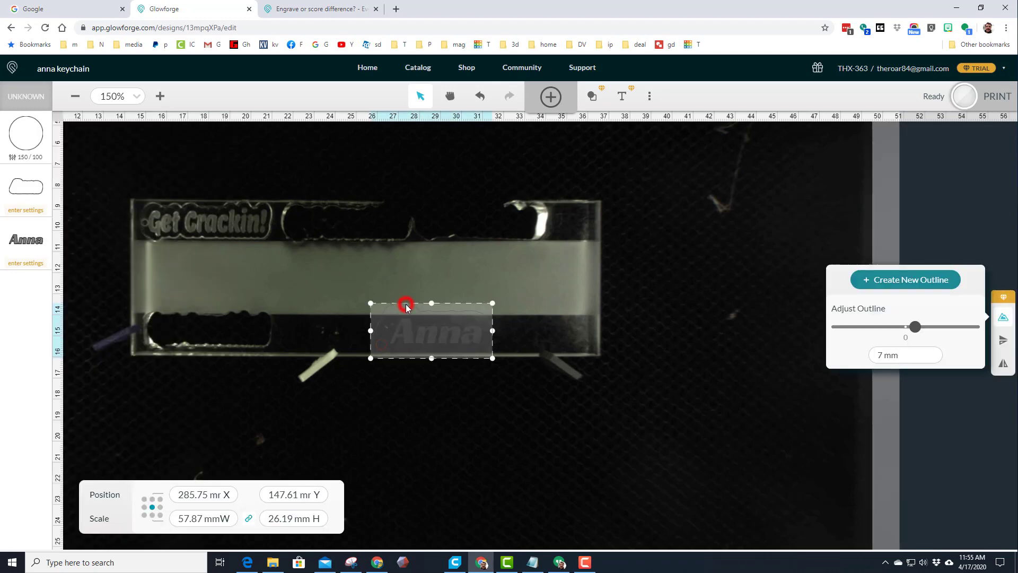
left_click(27, 209)
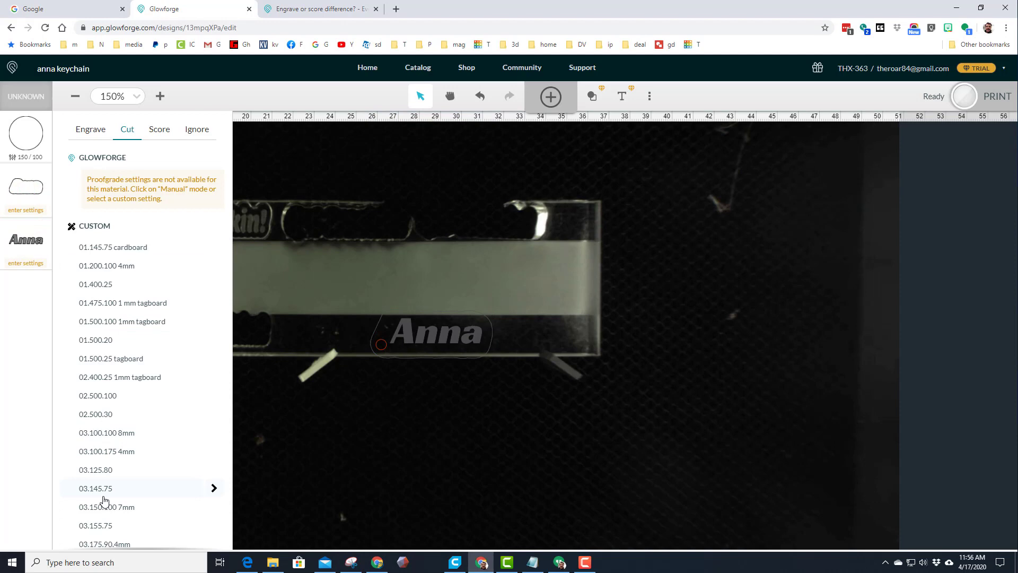
left_click(104, 506)
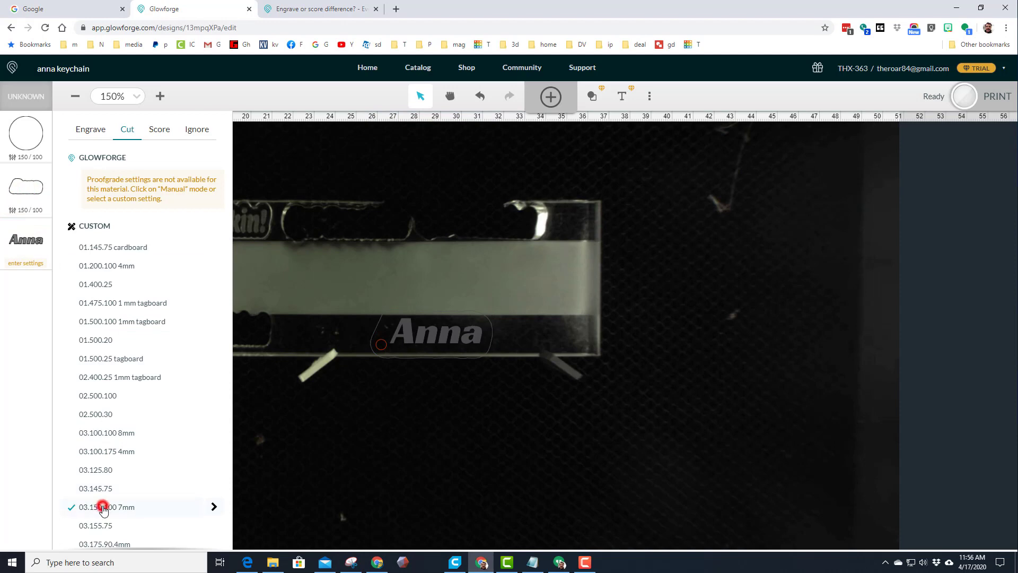
Set the Anna text to score with custom 01.300.40 7mm (speed 300, power 40)
left_click(409, 336)
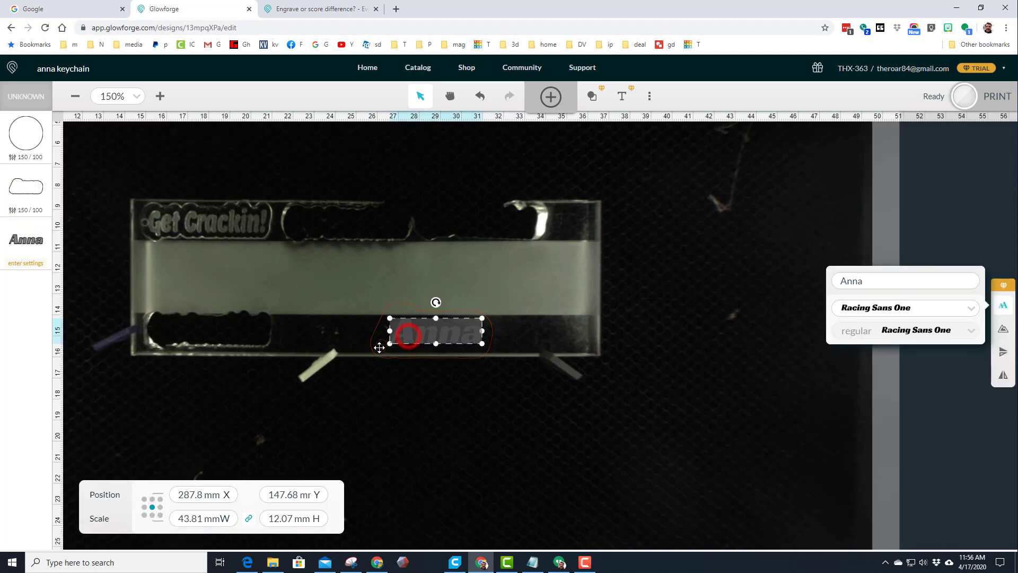
left_click(25, 263)
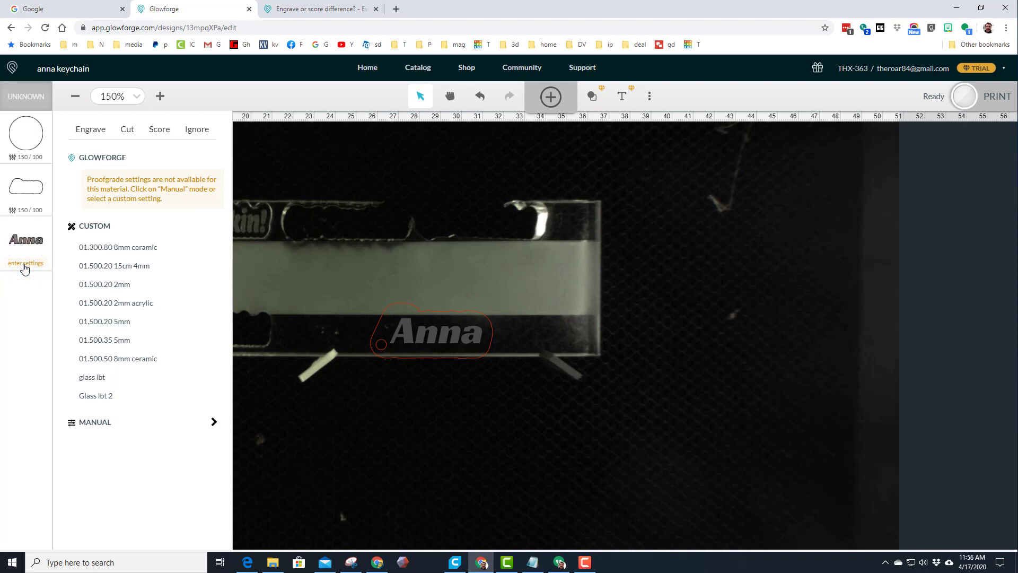
left_click(162, 131)
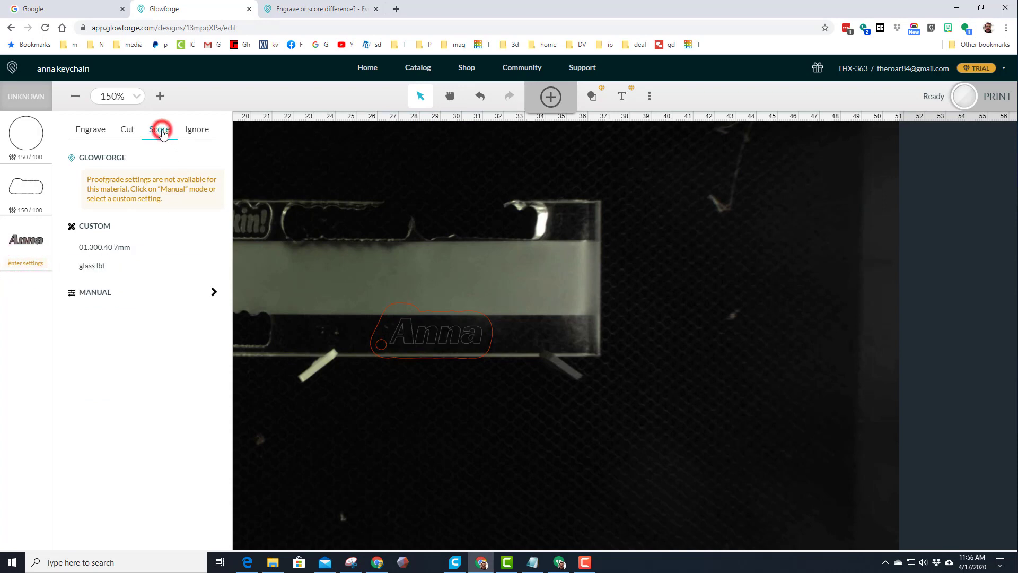
left_click(102, 248)
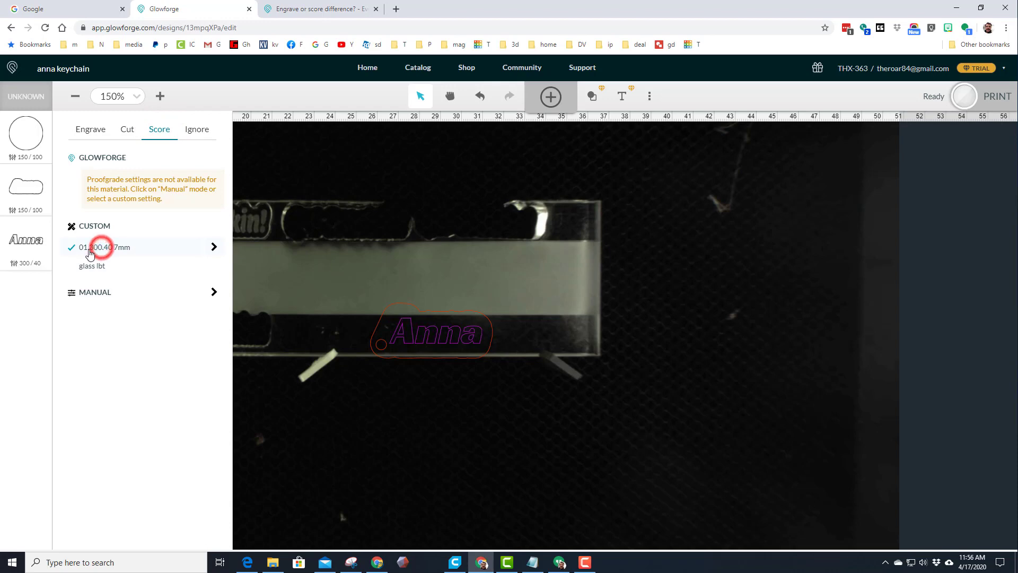
left_click(213, 248)
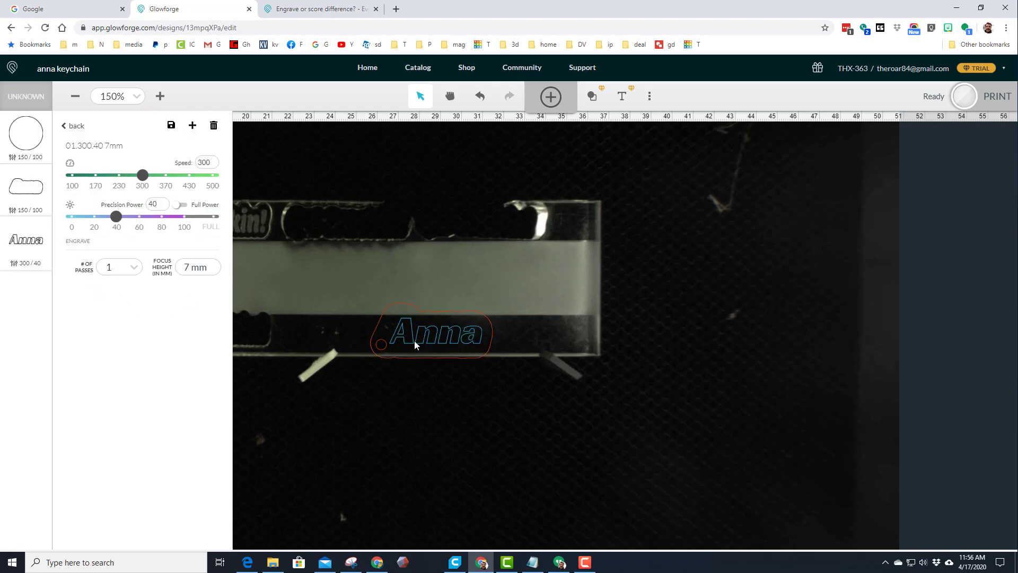
Copy and paste the Anna text, aligning the duplicate over the original at X 287.81, Y 147.6 mm
left_click(431, 367)
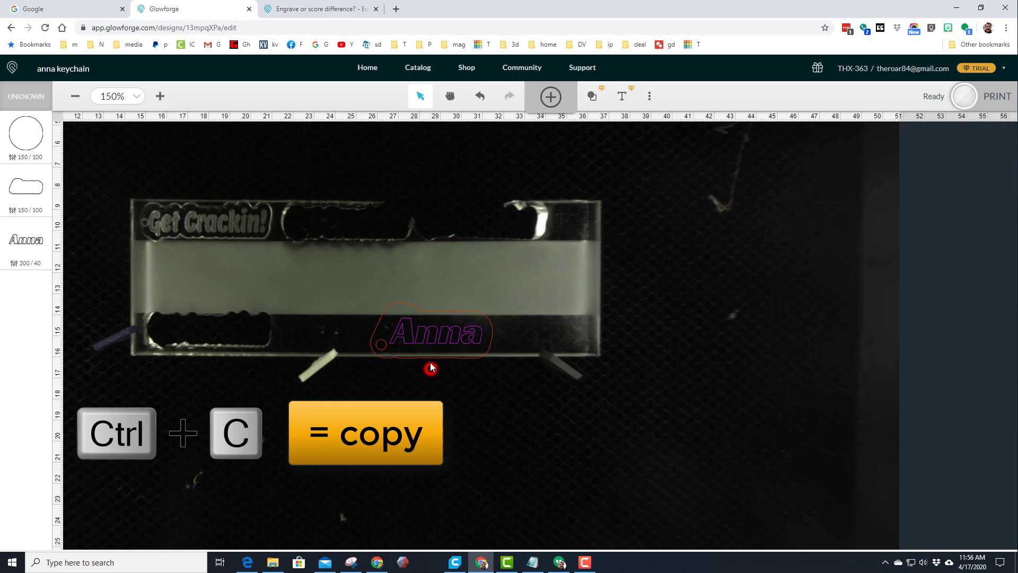
left_click(428, 341)
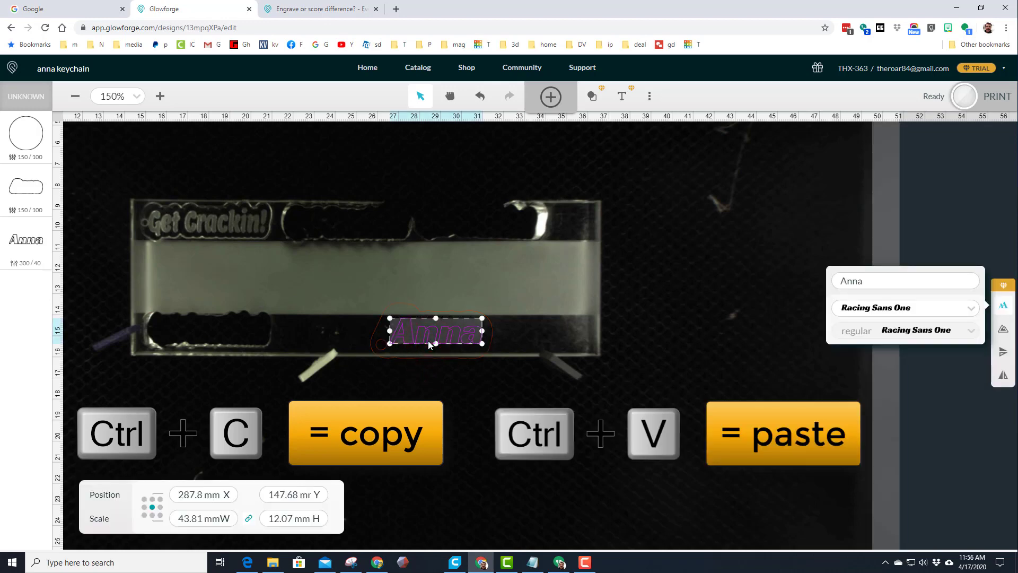
key("ctrl+c")
key("ctrl+v")
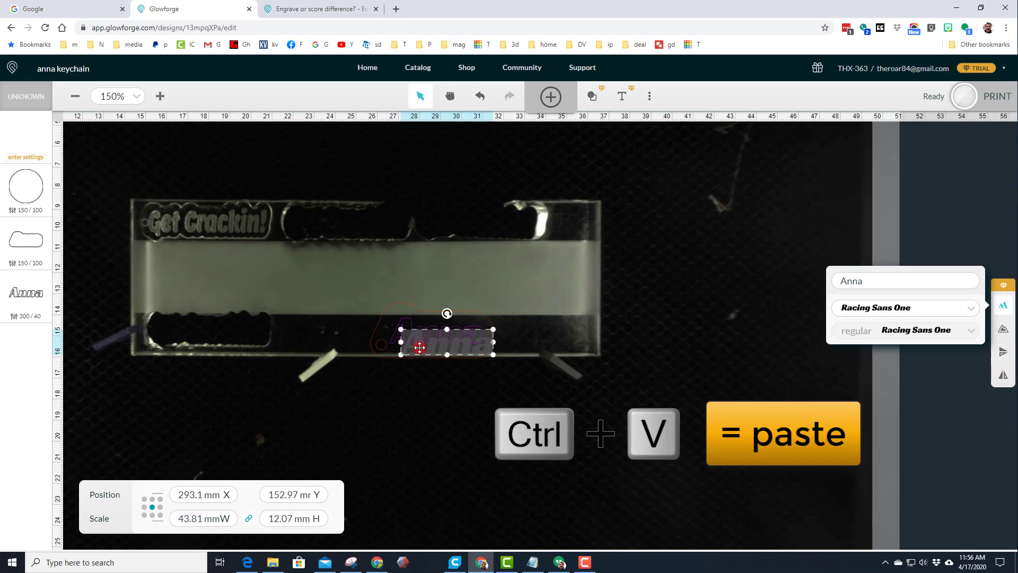
left_click_drag(419, 348, 413, 341)
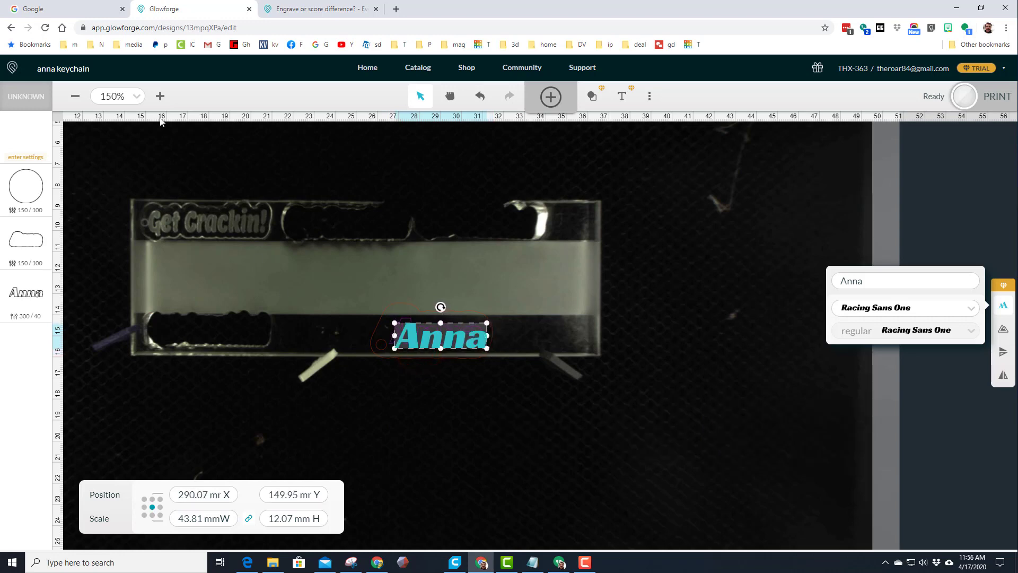
left_click(159, 96)
left_click(159, 96)
left_click(159, 96)
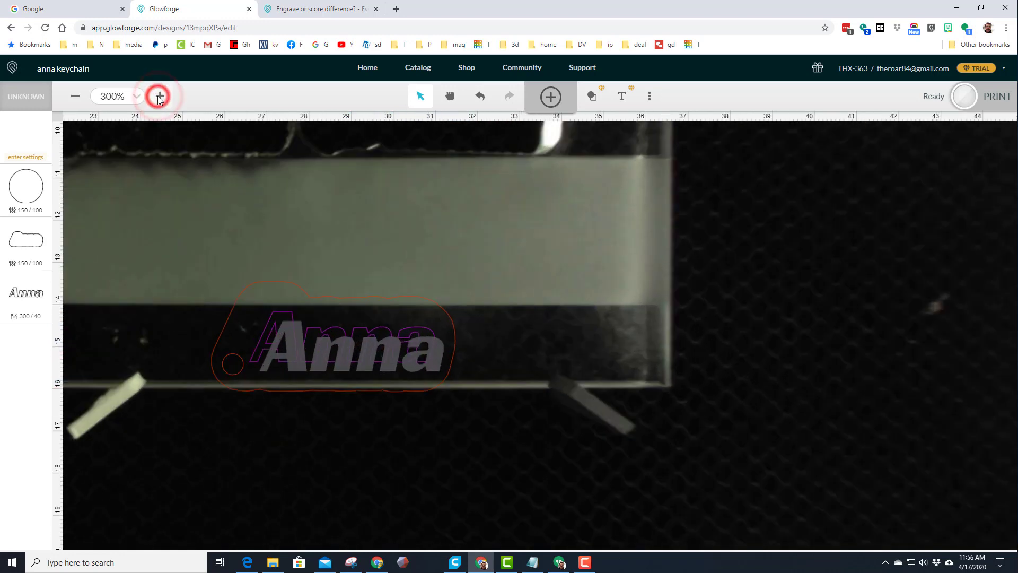
left_click(159, 96)
left_click_drag(174, 354, 158, 343)
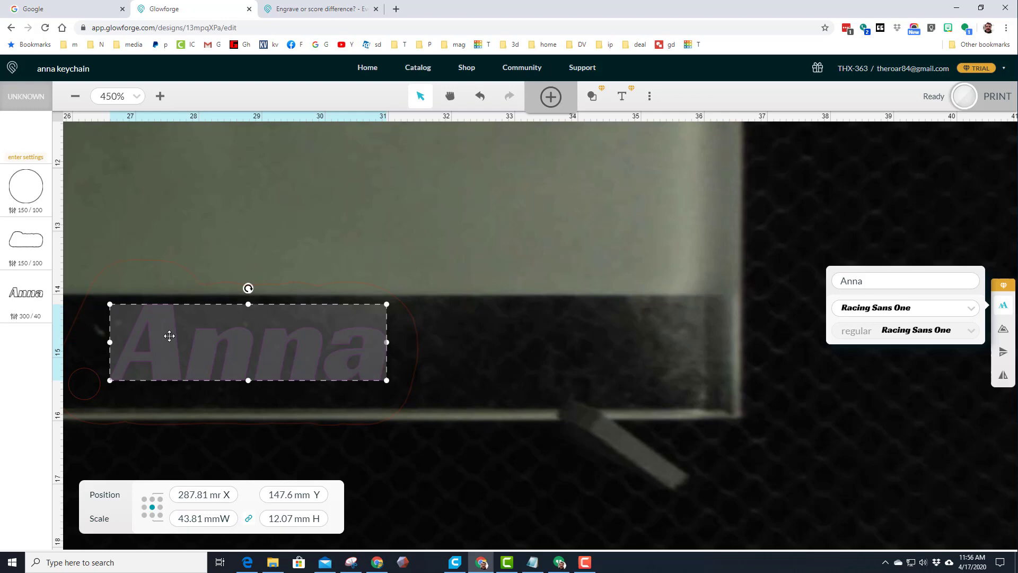
Set the Anna copy to engrave with the 01.500.50 8mm ceramic setting
left_click(32, 157)
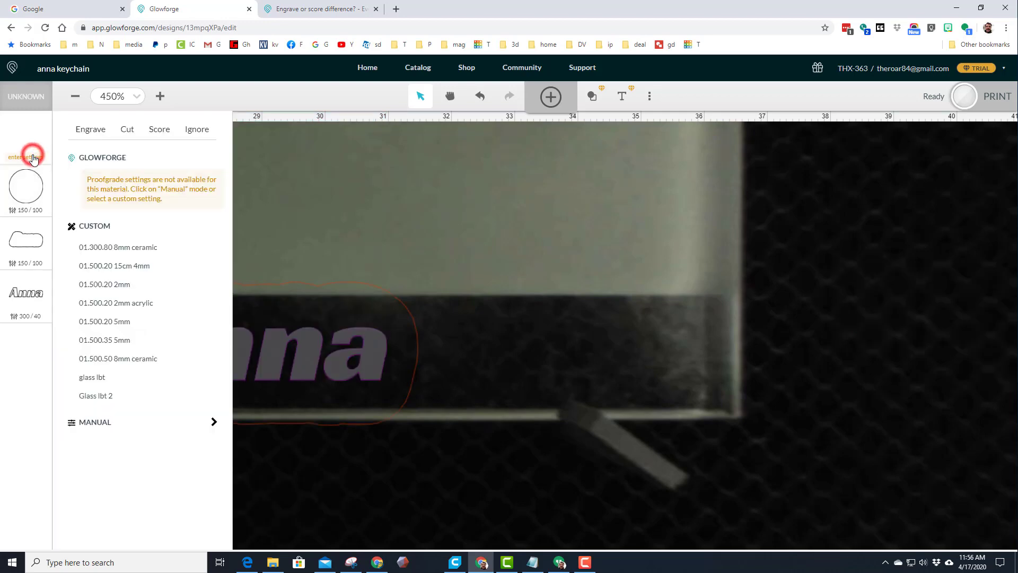
left_click(100, 137)
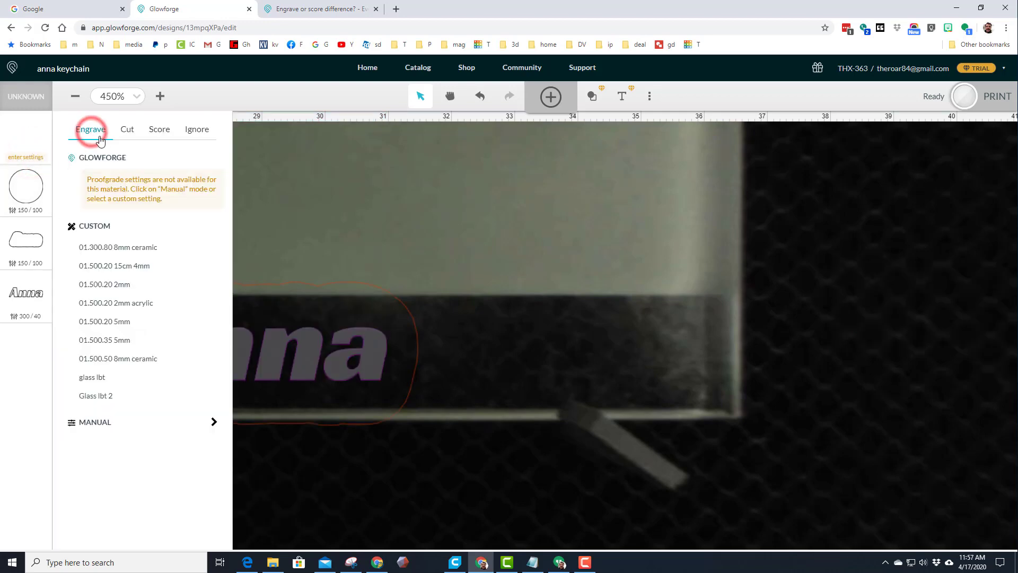
left_click(114, 248)
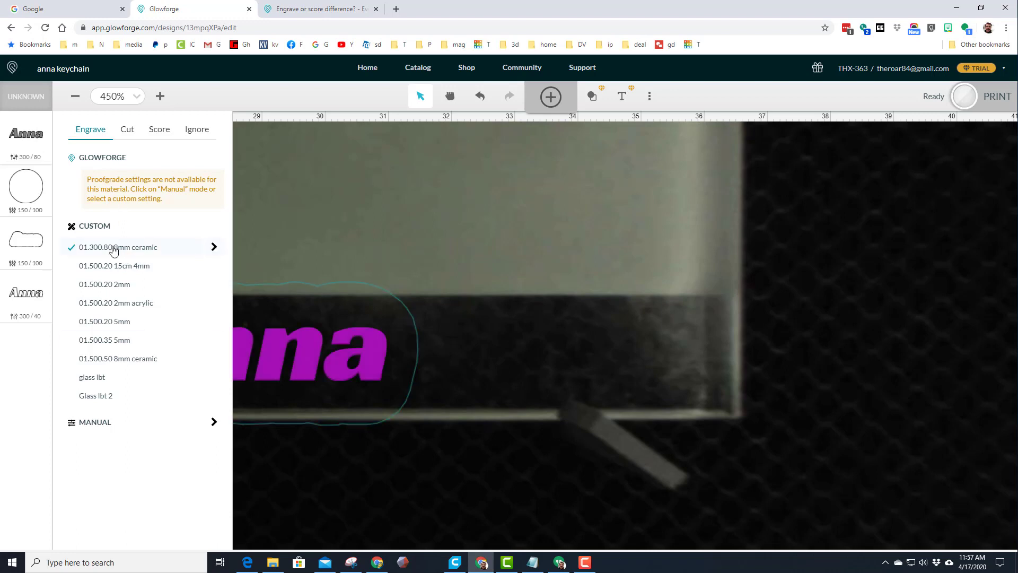
left_click(99, 362)
Customize that engrave setting to 30 lines per cm and 9 mm focus height
left_click(215, 359)
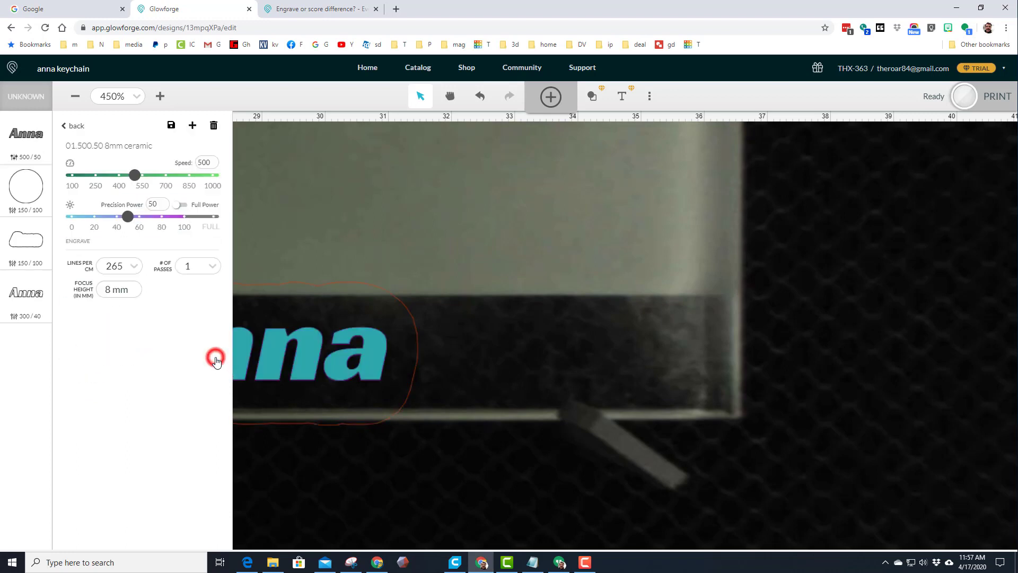
left_click(133, 267)
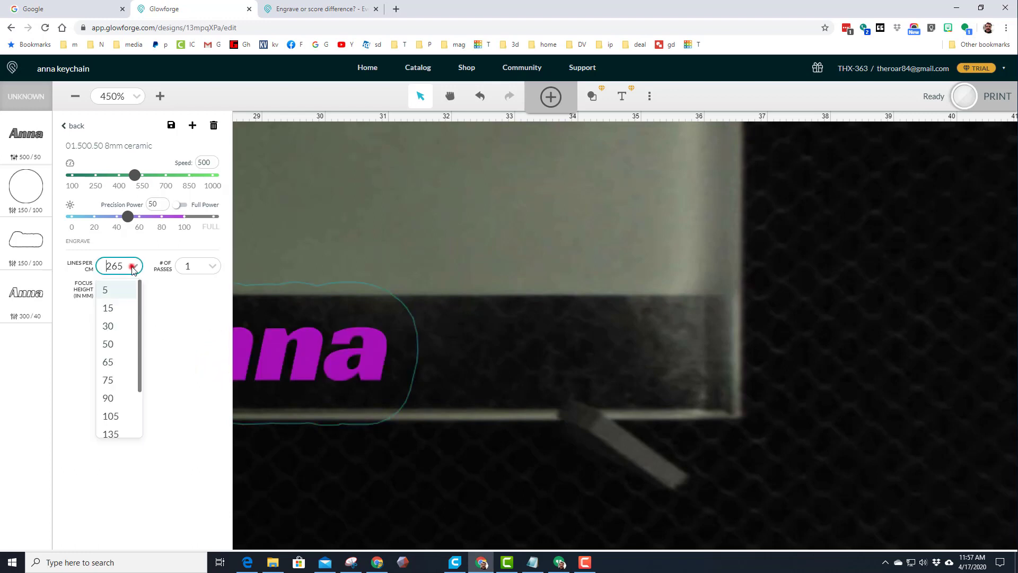
left_click(111, 326)
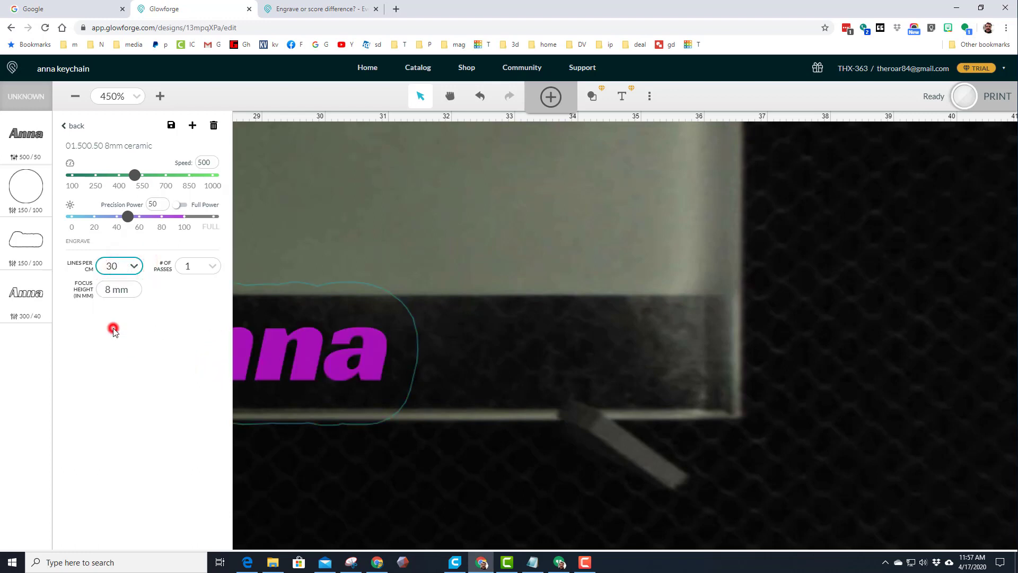
left_click(109, 290)
double_click(110, 290)
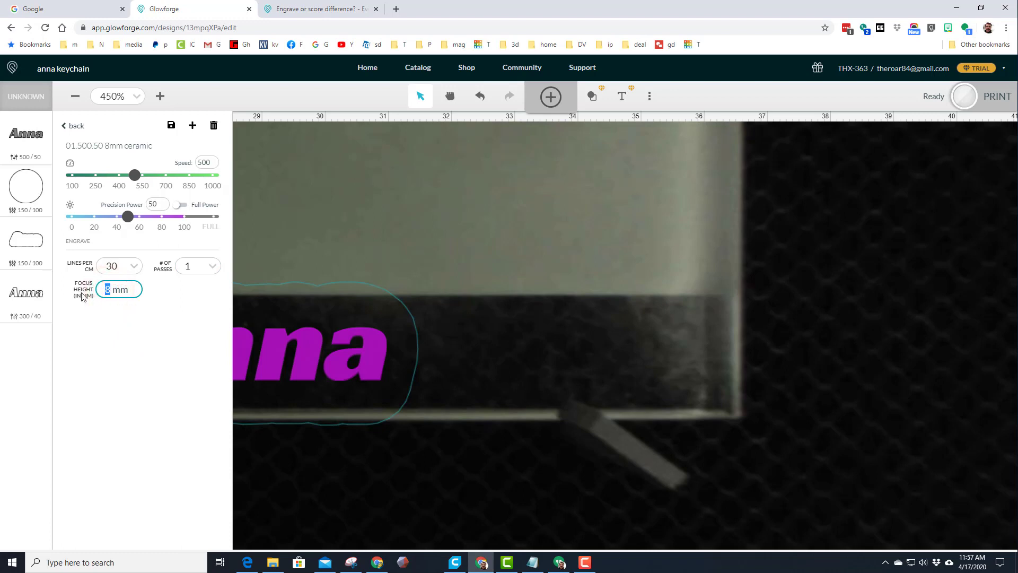
left_click(126, 324)
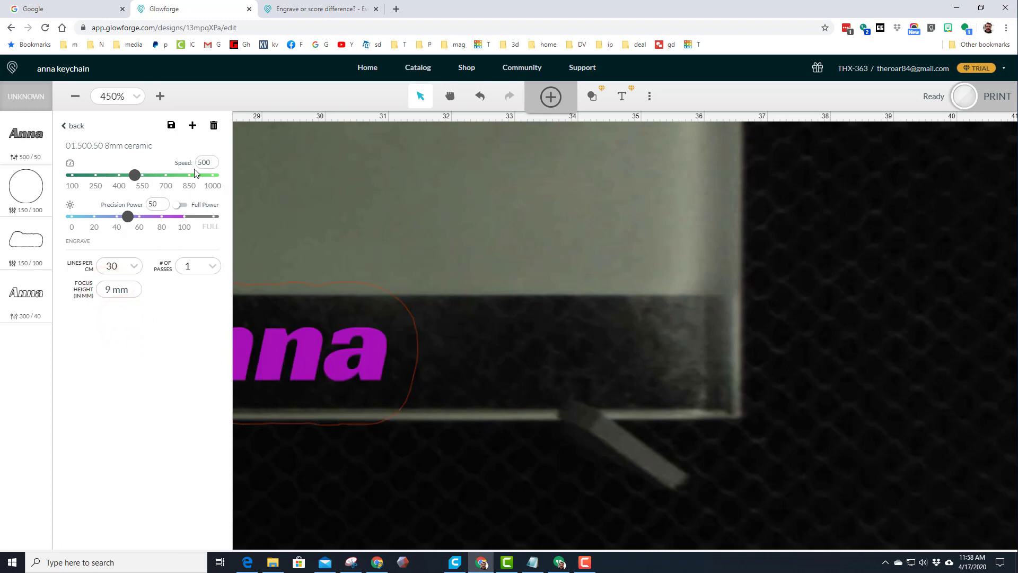
left_click(277, 190)
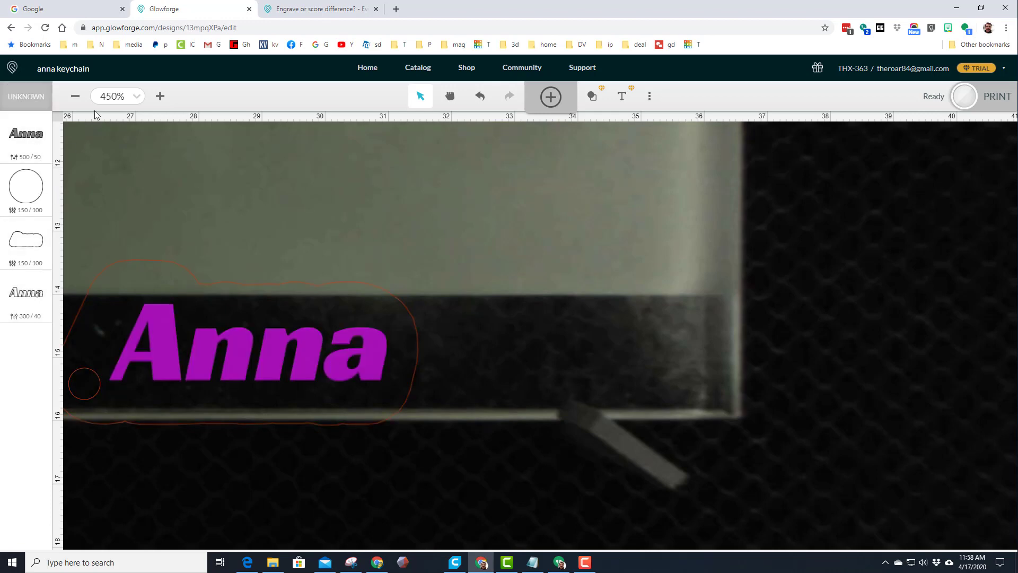
Switch the material to an uncertified material
left_click(37, 96)
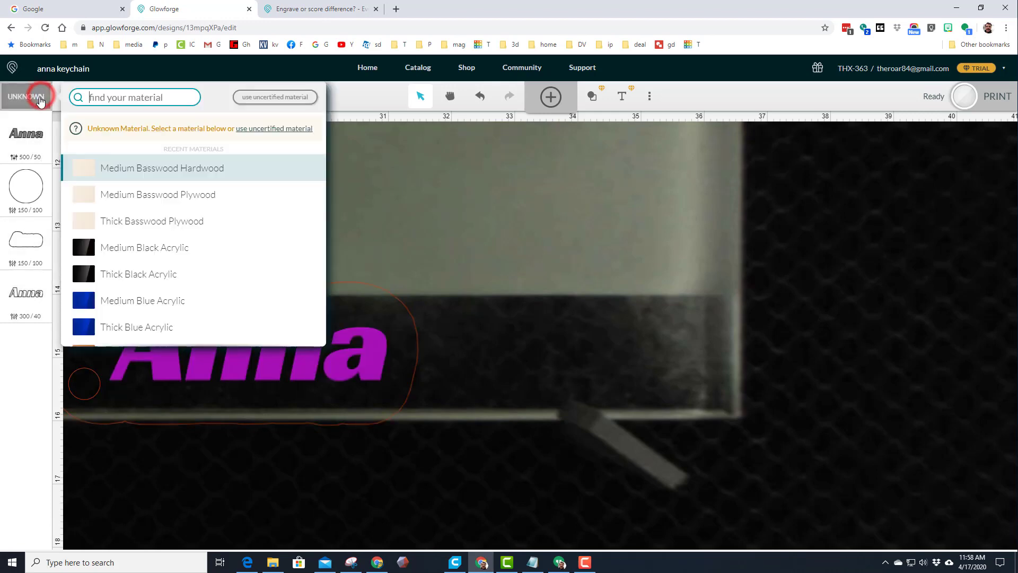
left_click(245, 129)
left_click(247, 140)
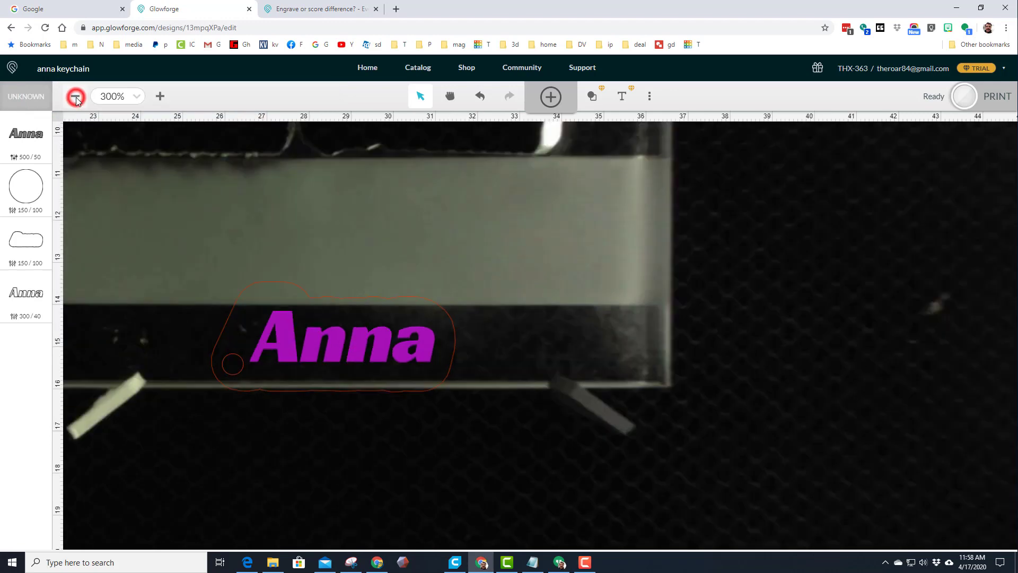
Unlink width and height, then shorten the keychain from the top to about 20.45 mm
left_click_drag(162, 240, 472, 430)
left_click_drag(401, 370, 401, 362)
left_click(320, 402)
left_click(319, 378)
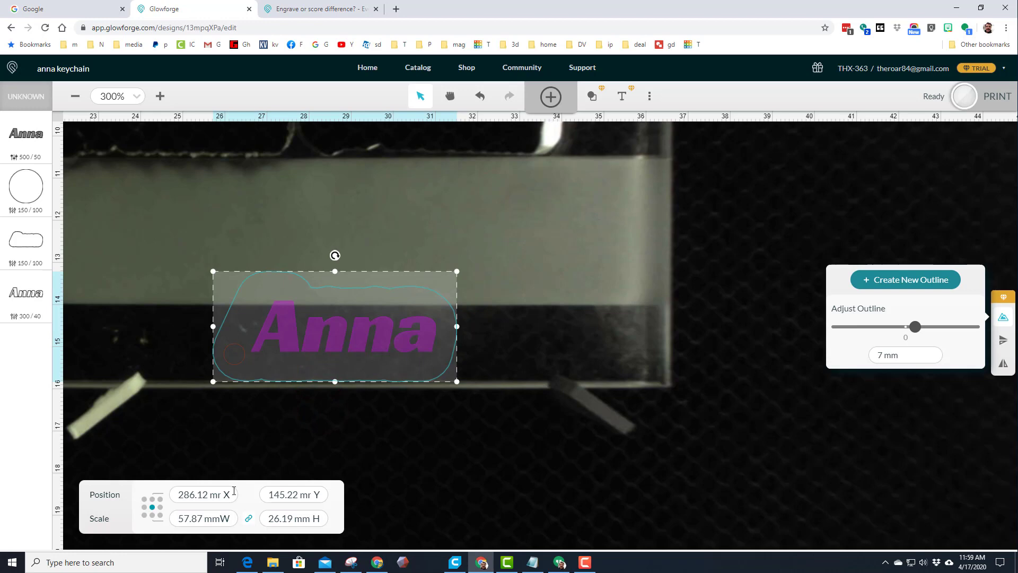
left_click(250, 519)
left_click_drag(335, 272, 335, 295)
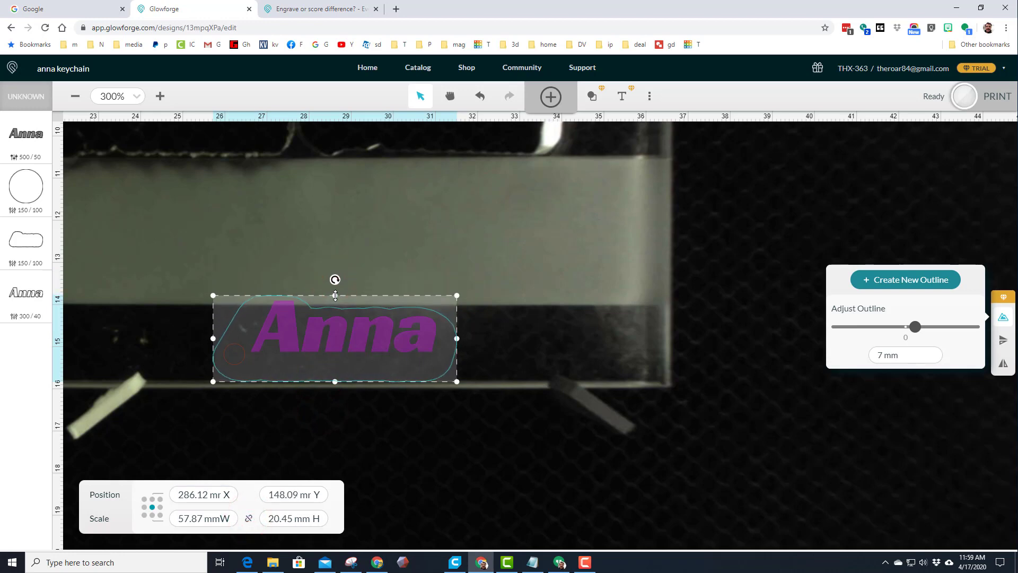
left_click(320, 420)
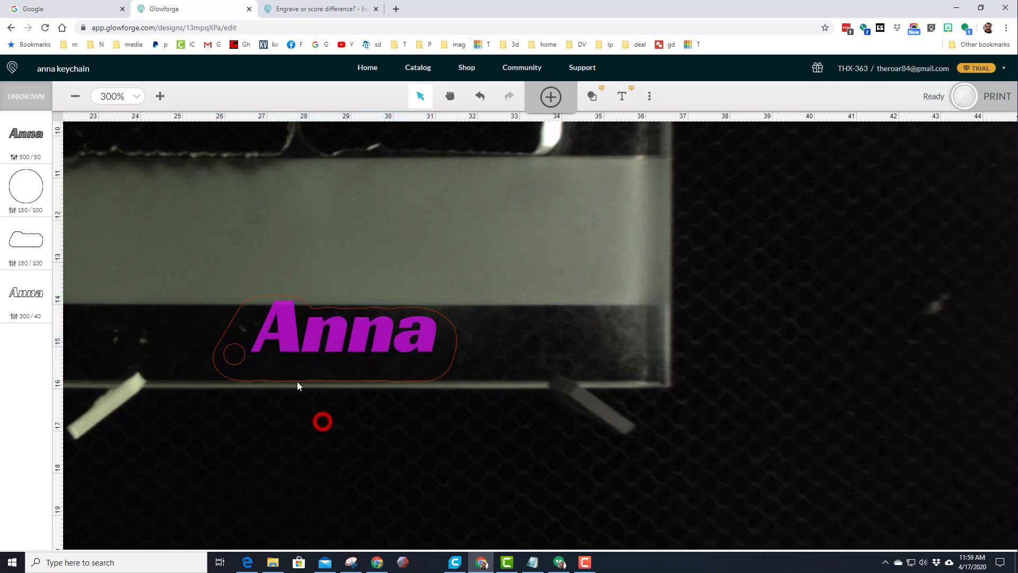
Reposition the Anna text inside the outline and trim the outline to about 18.7 mm tall
left_click_drag(339, 342, 344, 363)
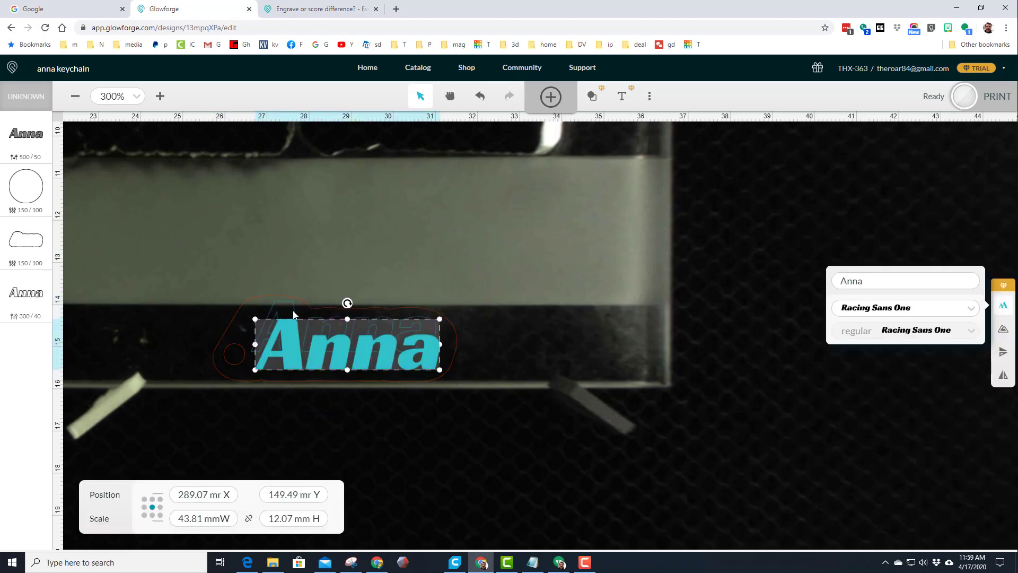
mouse_move(294, 322)
left_mouse_down()
mouse_move(289, 309)
mouse_move(292, 326)
left_mouse_up()
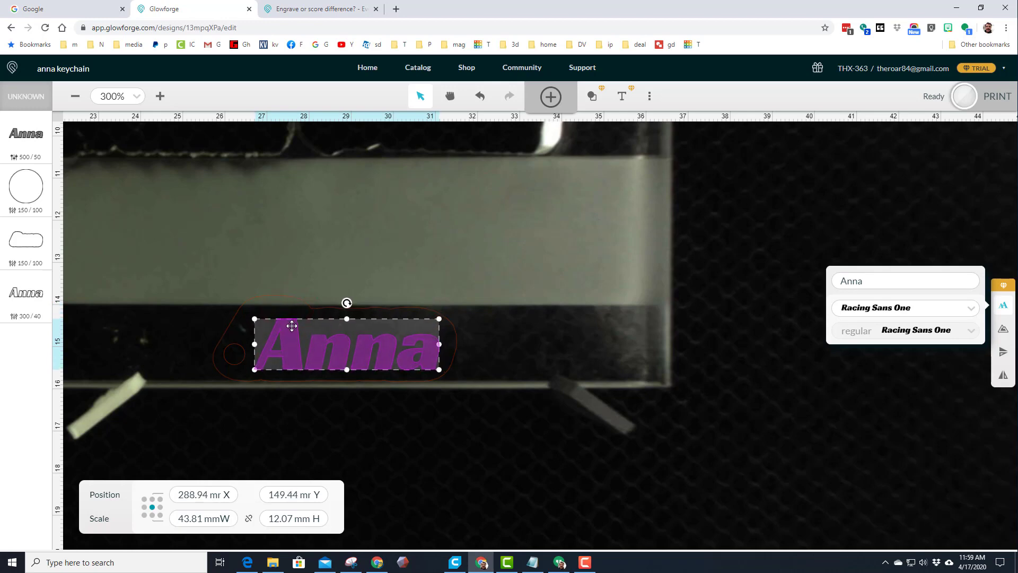
left_click(336, 282)
left_click(339, 312)
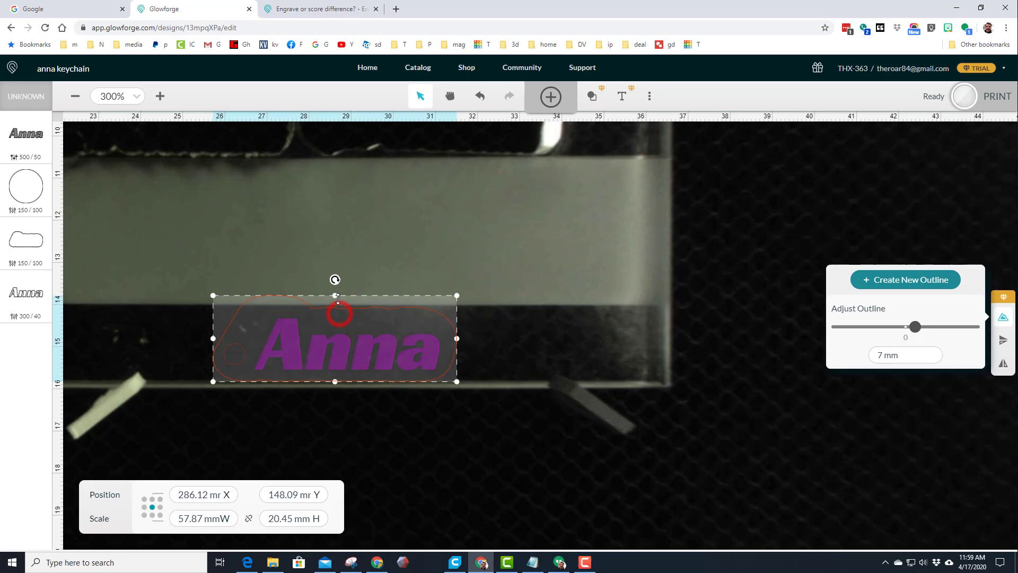
left_click_drag(337, 306, 338, 303)
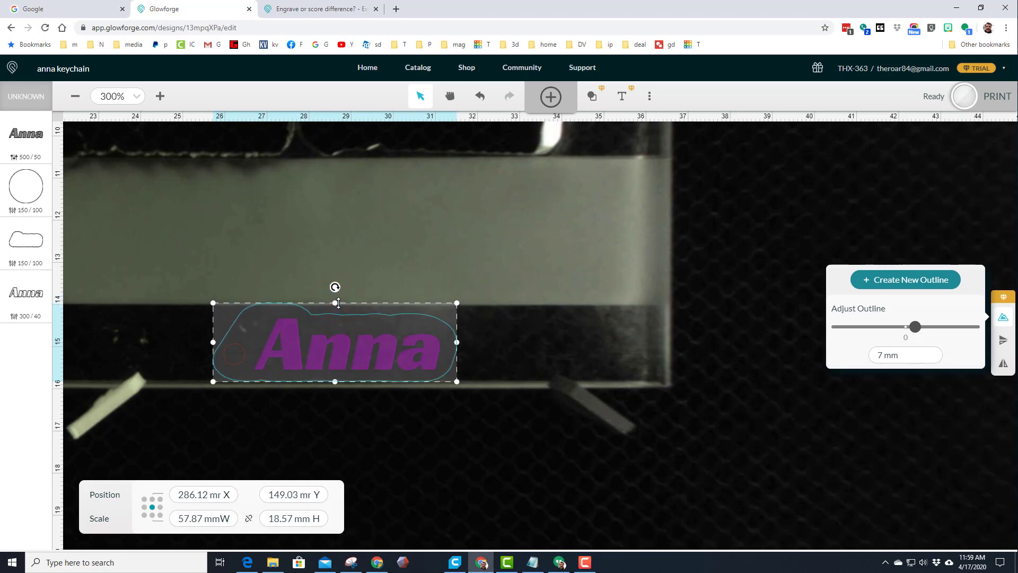
left_click(256, 414)
left_click(236, 357)
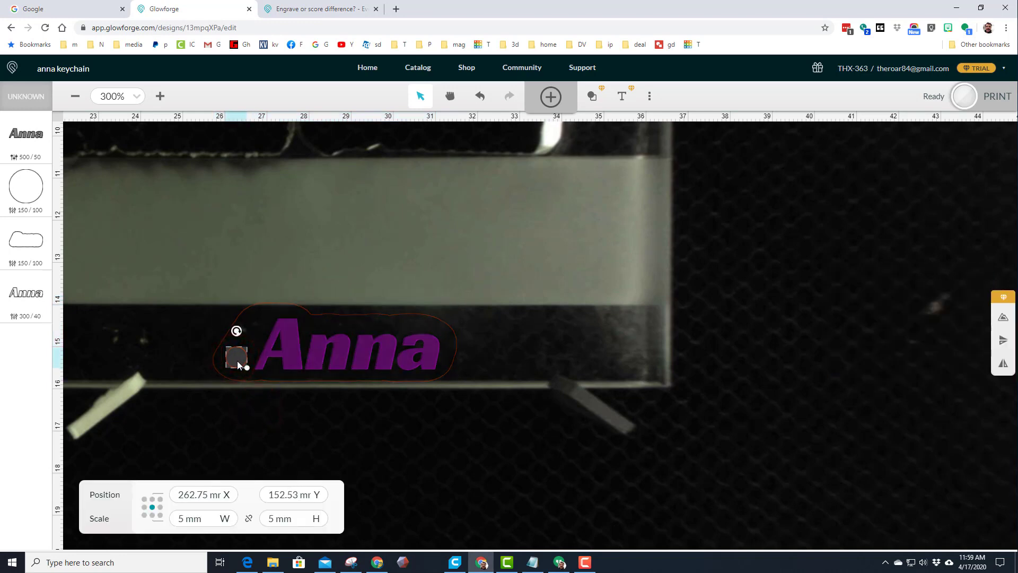
left_click(305, 396)
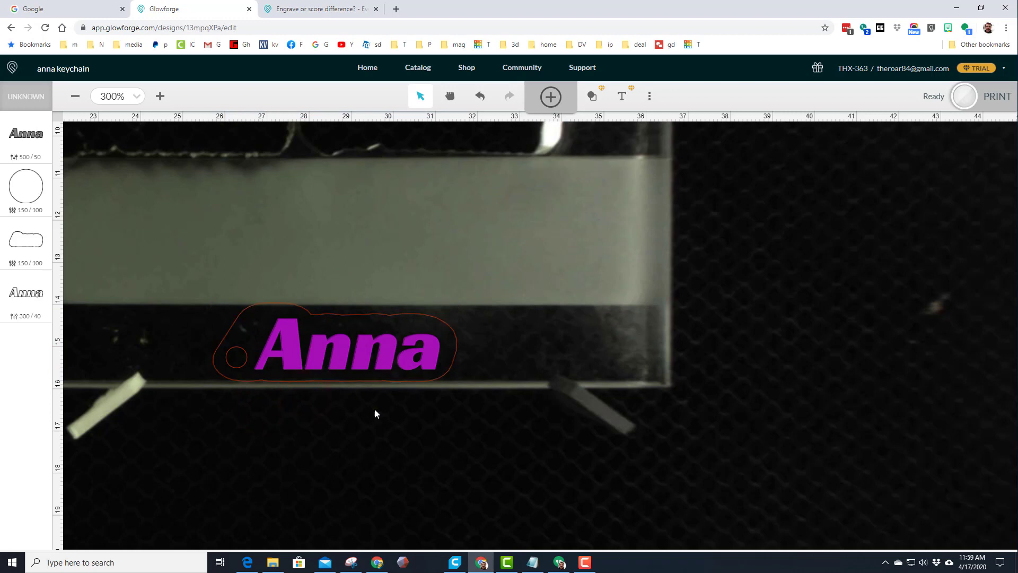
Print the Anna keychain design, uploading it to the Glowforge
left_click(965, 96)
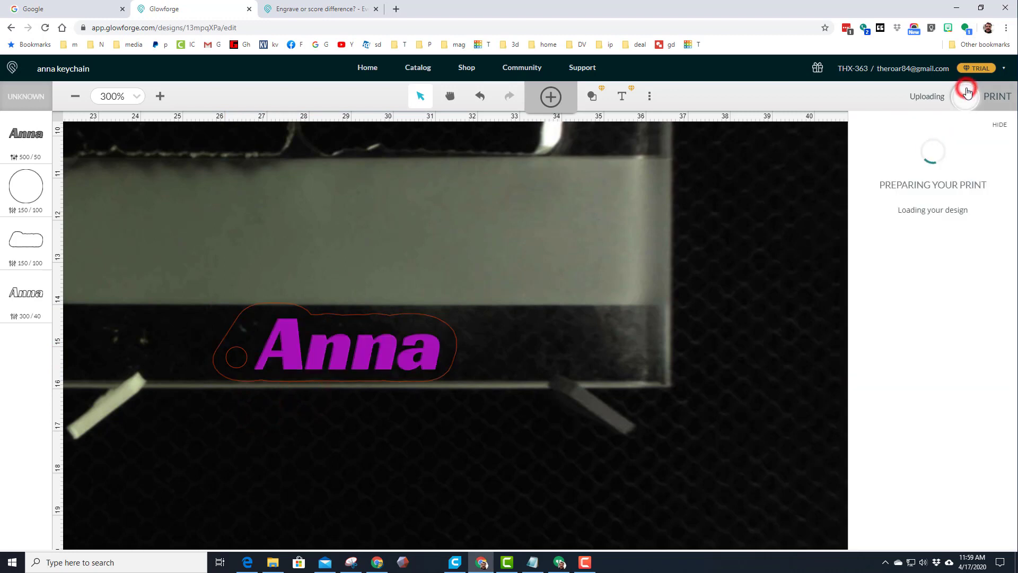